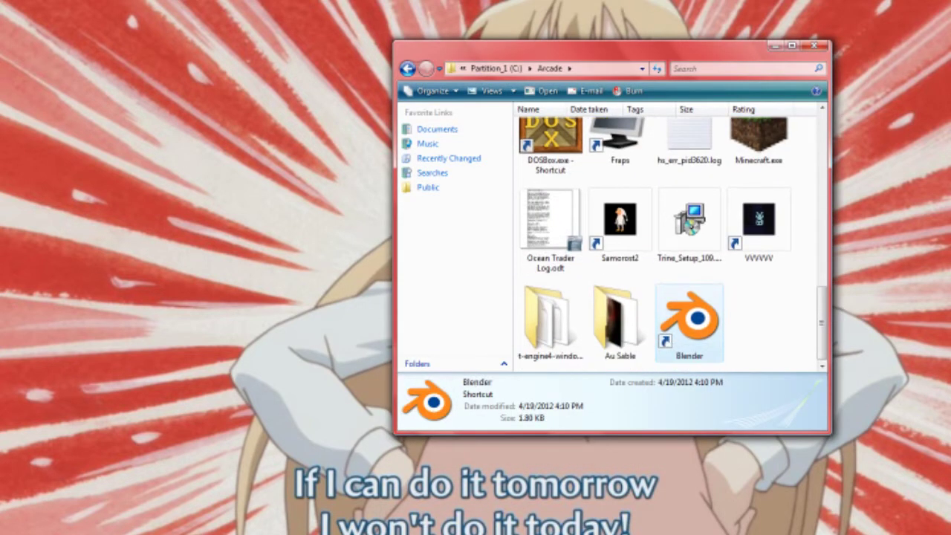
Step: Launch Blender from its shortcut in the Arcade folder and dismiss the splash screen
key("Return")
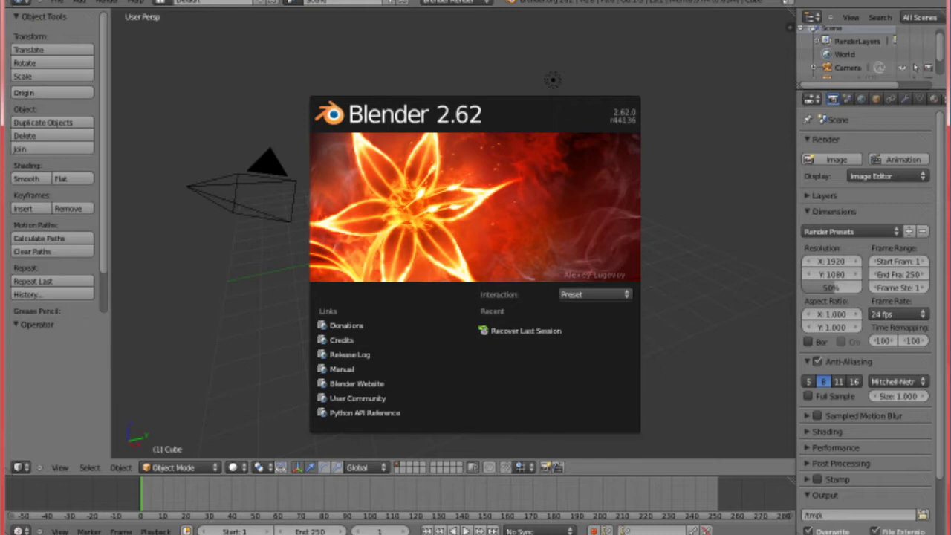
key("Escape")
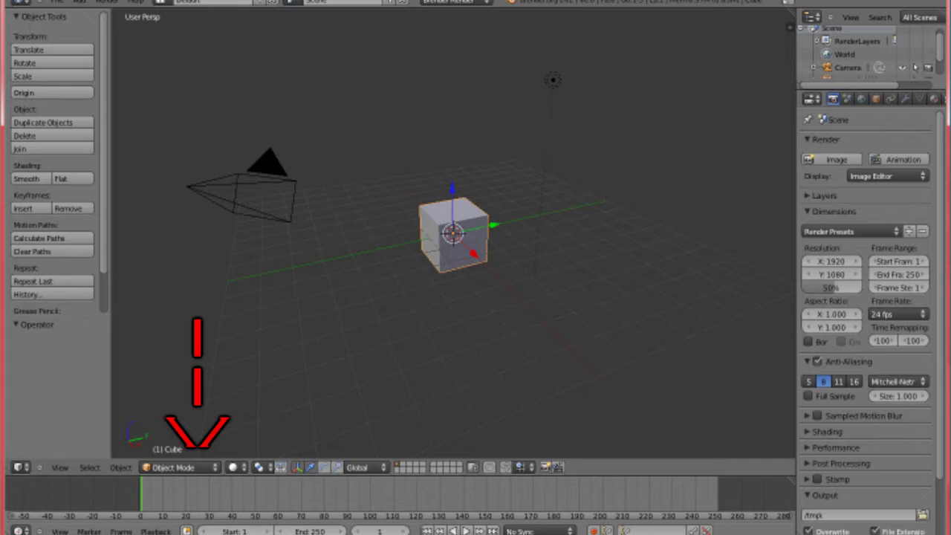
Step: Play the animation in the timeline and return the playhead to frame 0
key("alt+a")
left_click_drag(461, 493, 140, 493)
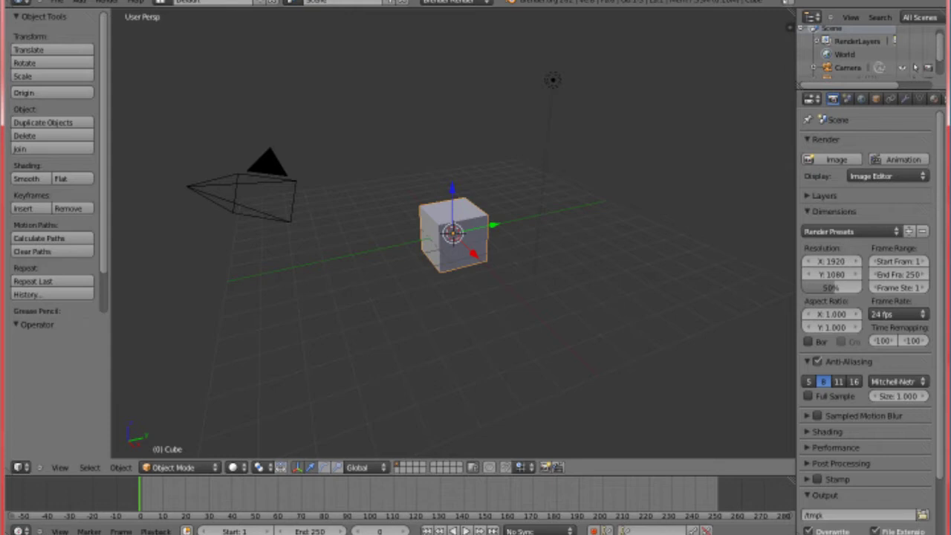
Step: Move the cube about -3.09 units along the Y axis, then along the Z axis
left_click_drag(494, 224, 421, 240)
key("g")
key("z")
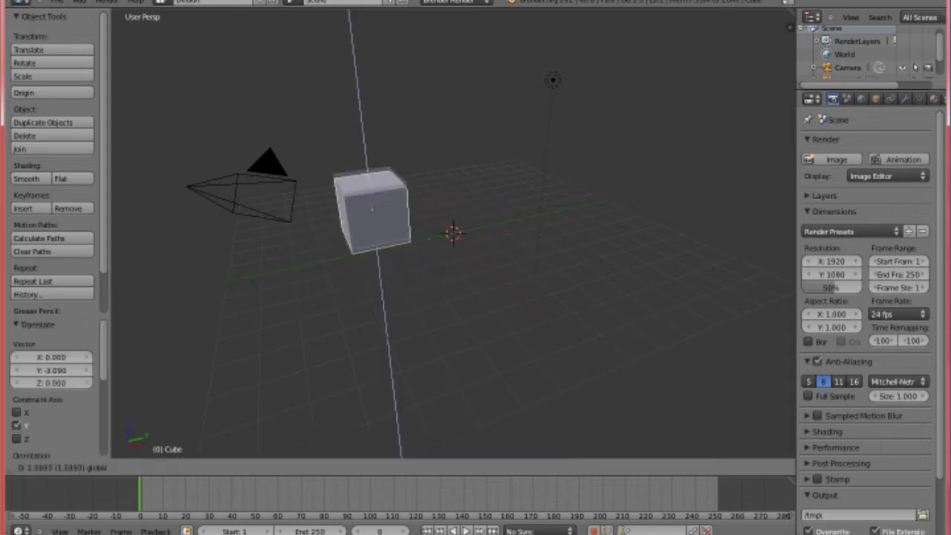
key("Return")
Step: Move the cube along the X axis and then along positive Y, just past the grid centre
key("g")
key("x")
key("Return")
key("g")
key("y")
key("Return")
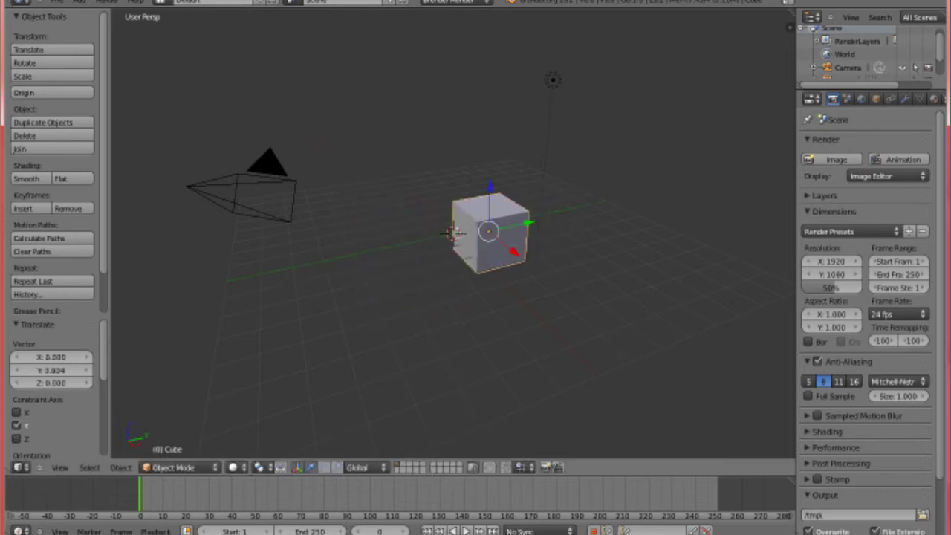
Step: Move the cube about 0.03 units along Z and about -2.57 units along X
key("g")
key("z")
key("Return")
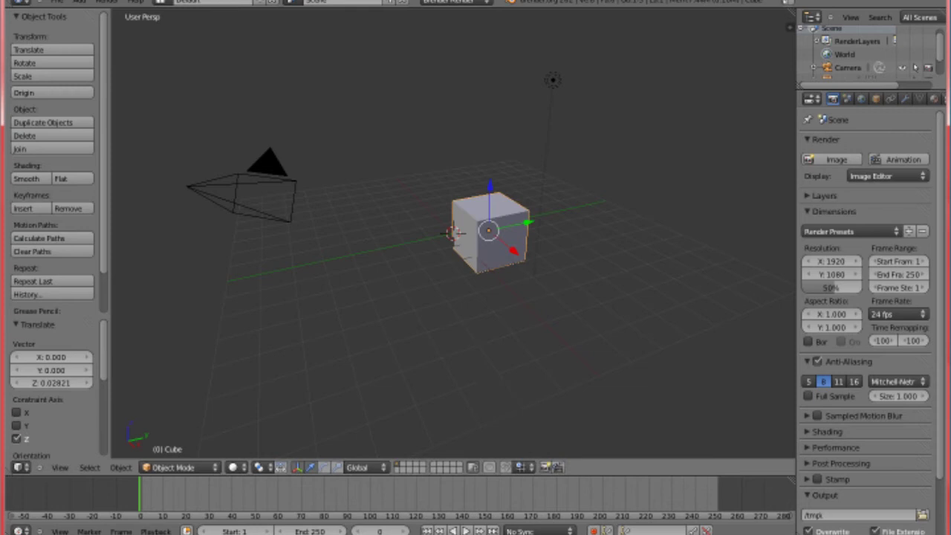
key("g")
key("x")
key("Return")
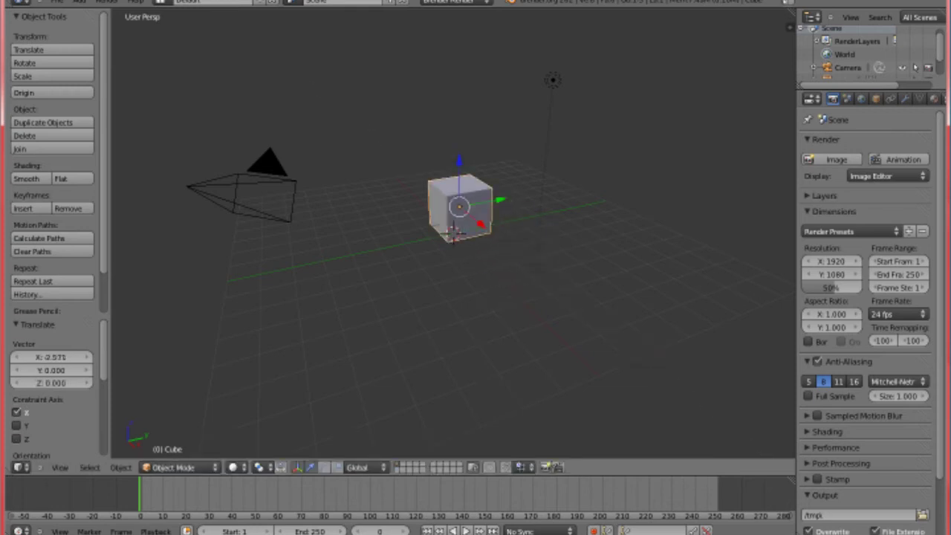
Step: Move the cube freely, without an axis constraint, back onto the 3D cursor at the grid centre
key("g")
key("Return")
key("g")
key("Return")
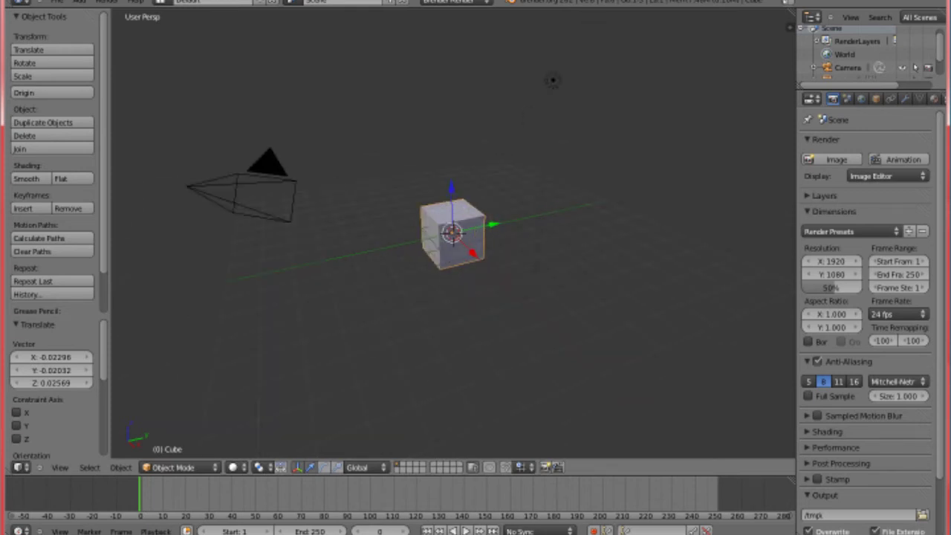
Step: Place the 3D cursor at several spots around the cube, ending just below its lower front edge
scroll(452, 233, "up", 5)
scroll(453, 234, "down", 5)
scroll(452, 233, "up", 3)
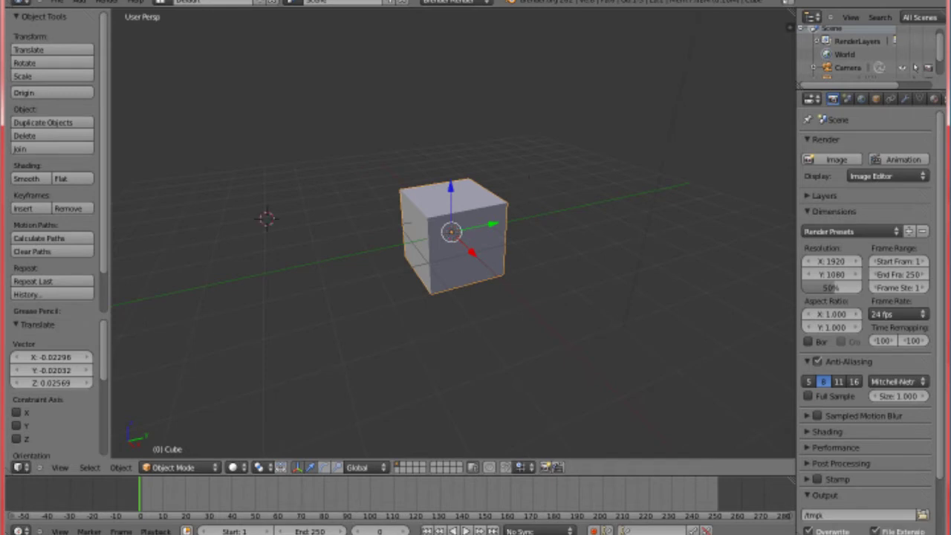
left_click(371, 351)
left_click(507, 320)
left_click(571, 245)
left_click(552, 178)
left_click(410, 165)
left_click(385, 209)
left_click(386, 284)
left_click(453, 317)
Step: Move the cube along the Y axis, then the X axis, then the Z axis
key("g")
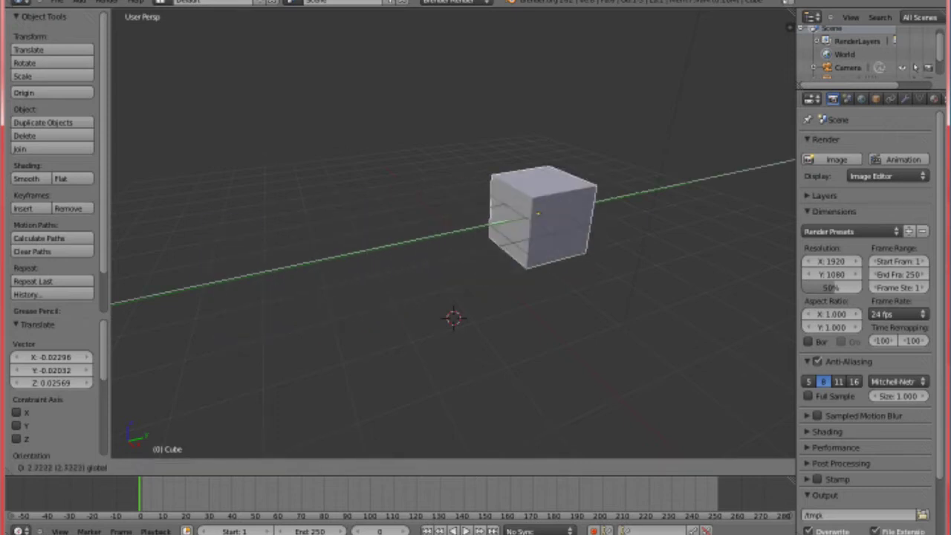
left_click_drag(577, 205, 437, 236)
key("g")
key("x")
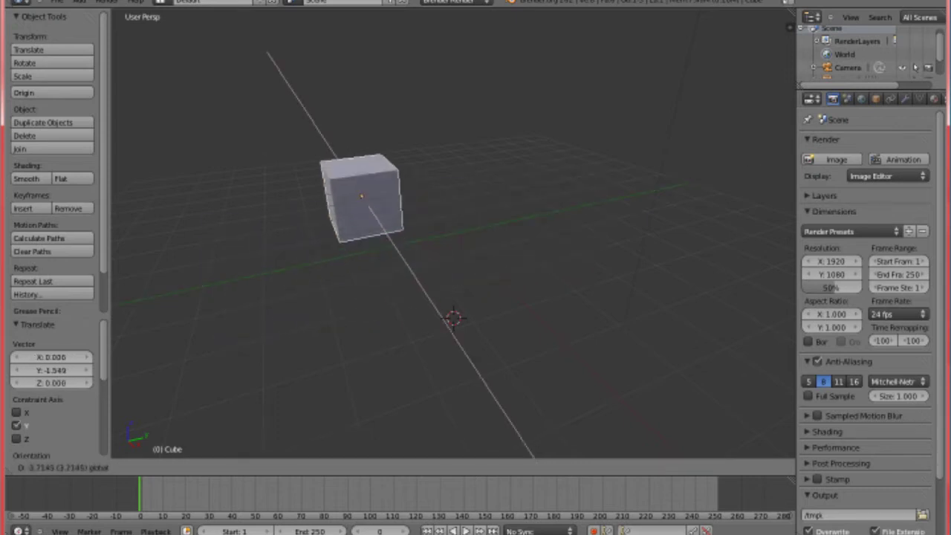
key("Return")
key("g")
key("z")
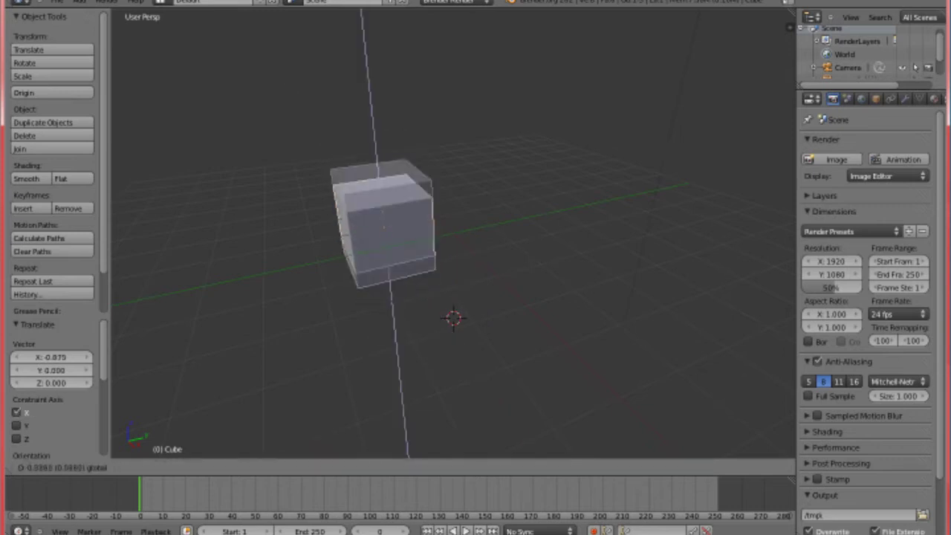
key("Return")
Step: Move the cube along Y, about 0.95 units along X, and about 1.58 units up along Z
left_click_drag(431, 239, 484, 225)
left_click_drag(459, 257, 475, 272)
key("g")
key("z")
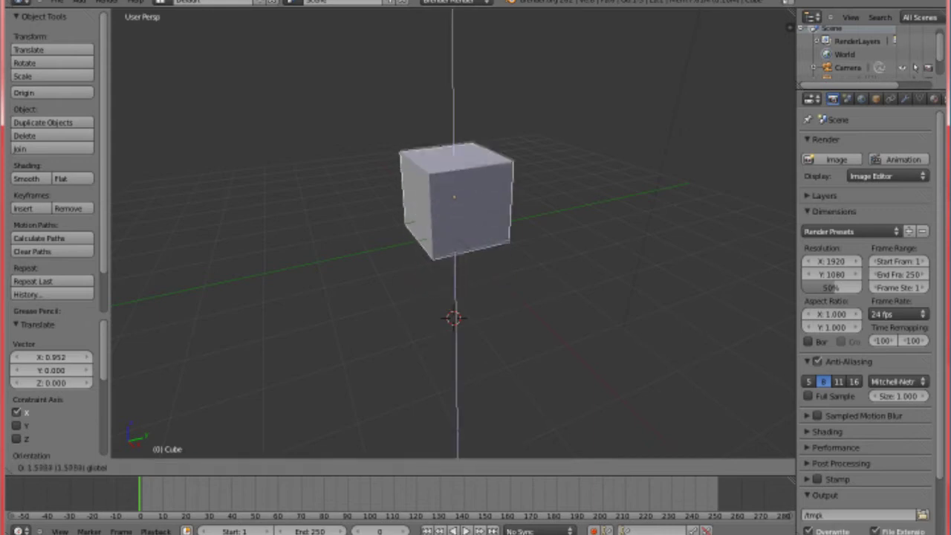
key("Return")
Step: Reposition the 3D cursor on and beside the cube, ending at the cube's origin
left_click(493, 217)
left_click(480, 161)
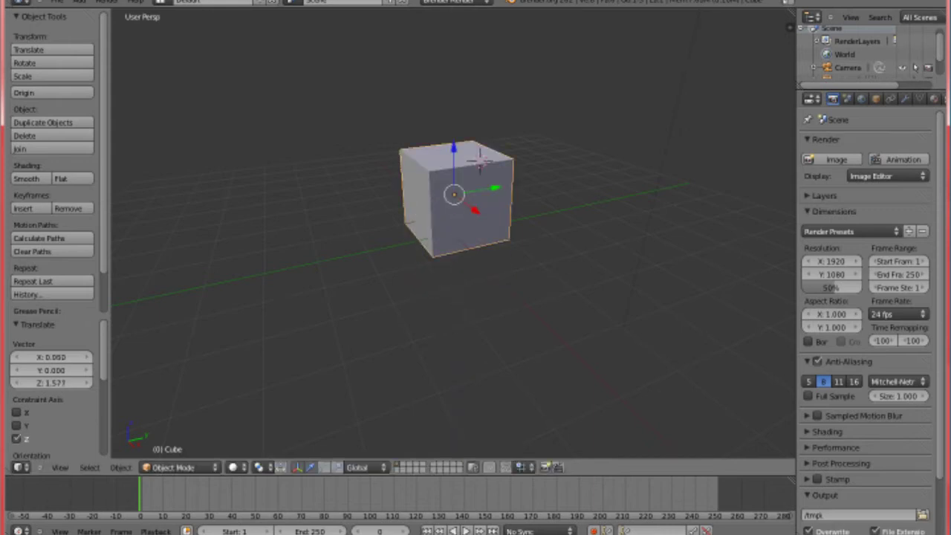
left_click(541, 190)
left_click(452, 195)
Step: Move the cube about -0.13 in Y and -0.24 in Z with X locked, then move it along X only
key("g")
key("shift+x")
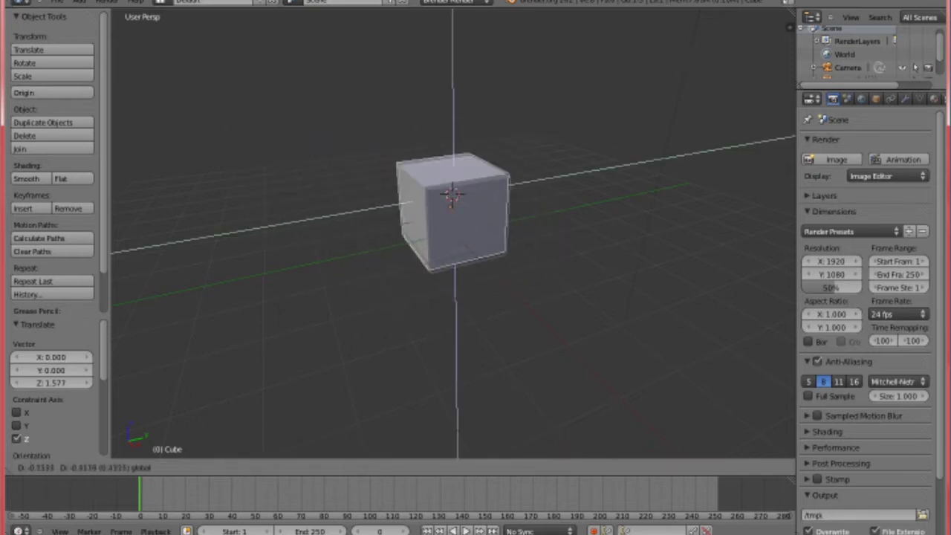
key("Return")
key("g")
key("x")
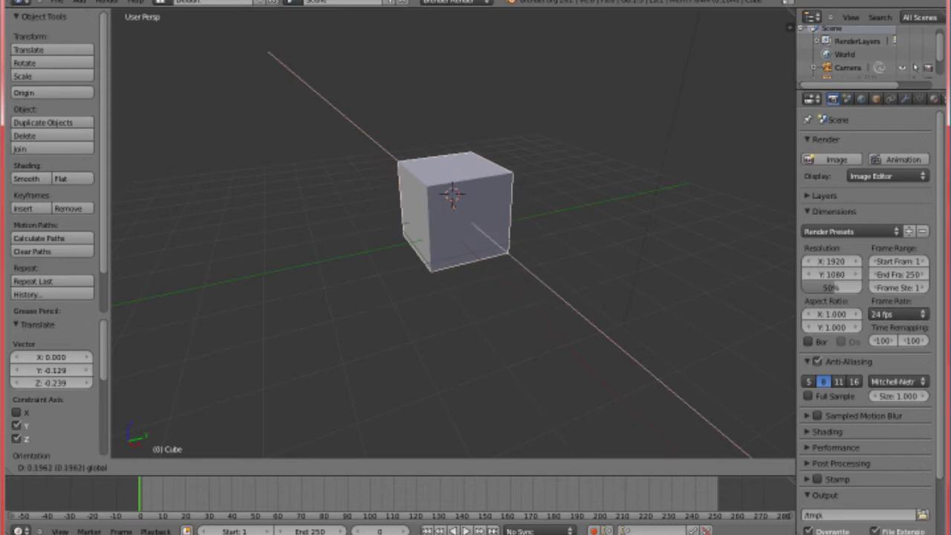
key("Return")
Step: Move the cube several times in the YZ plane with X locked, finishing with about -1.16 in Y and 0.33 in Z
key("g")
key("shift+x")
key("Return")
key("g")
key("shift+x")
key("Return")
key("g")
key("shift+x")
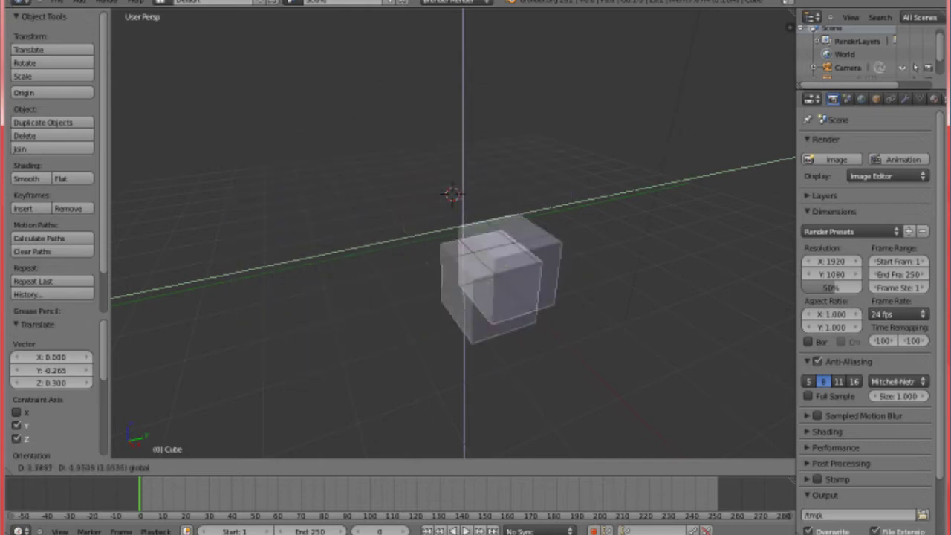
key("Return")
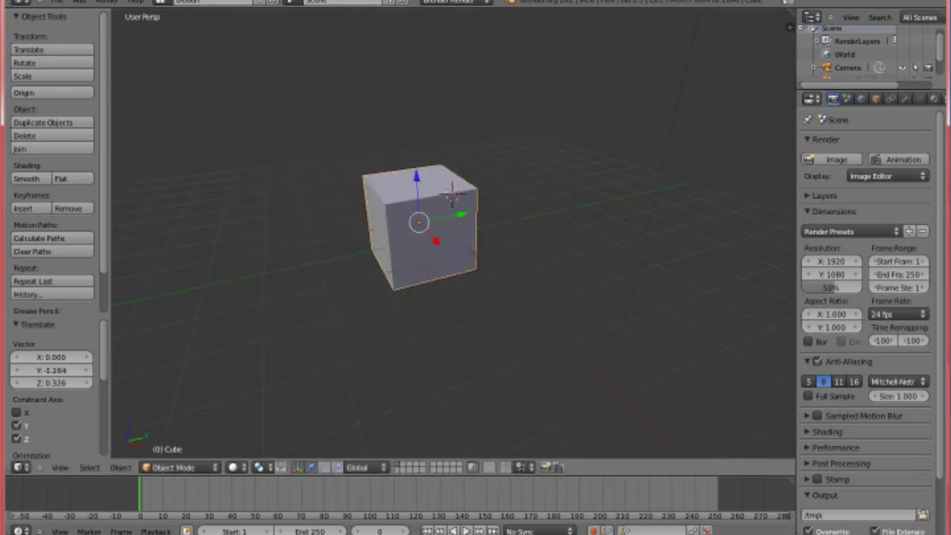
Step: Toggle between deselecting and selecting all objects, ending with the cube, camera and lamp selected
key("a")
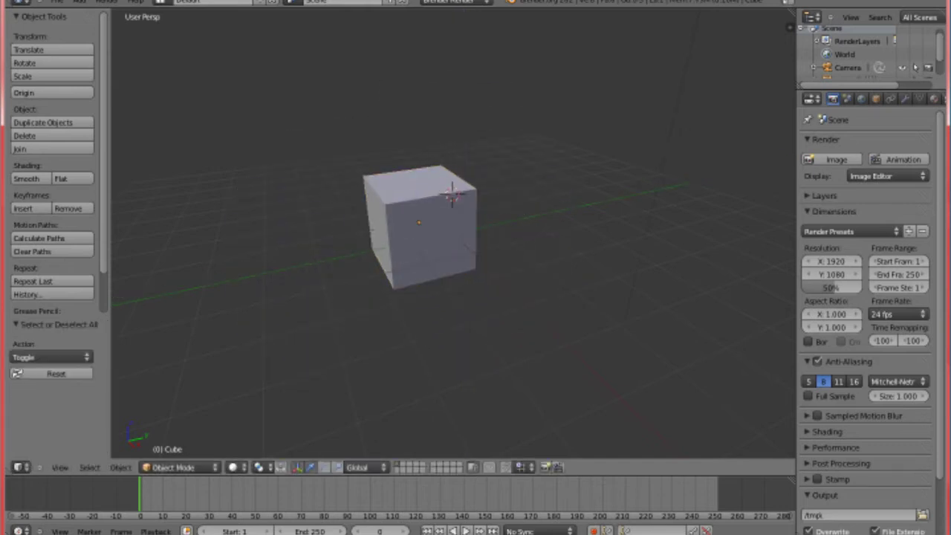
key("a")
key("a")
key("a")
key("a")
key("a")
Step: Scale all selected objects by about 0.96 along Z and move them about 0.13 units along X
key("s")
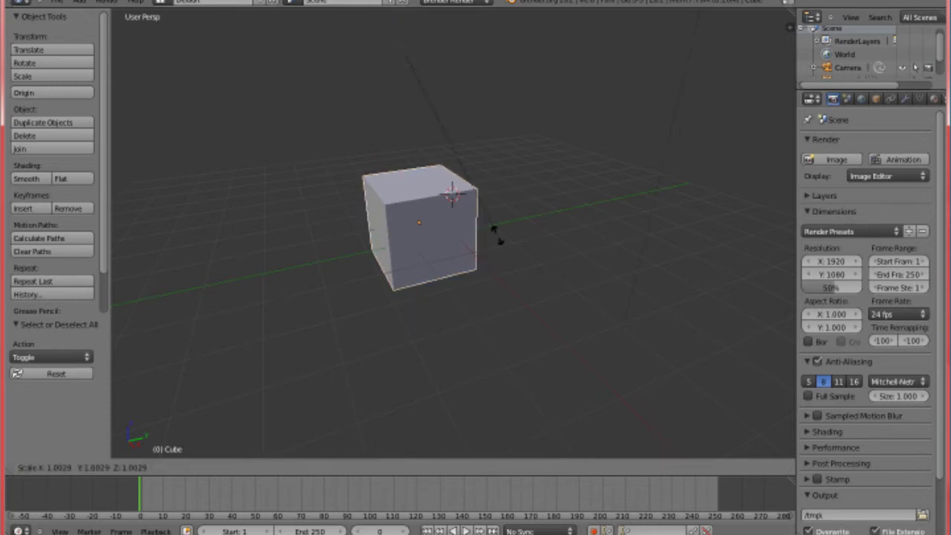
key("z")
key("Return")
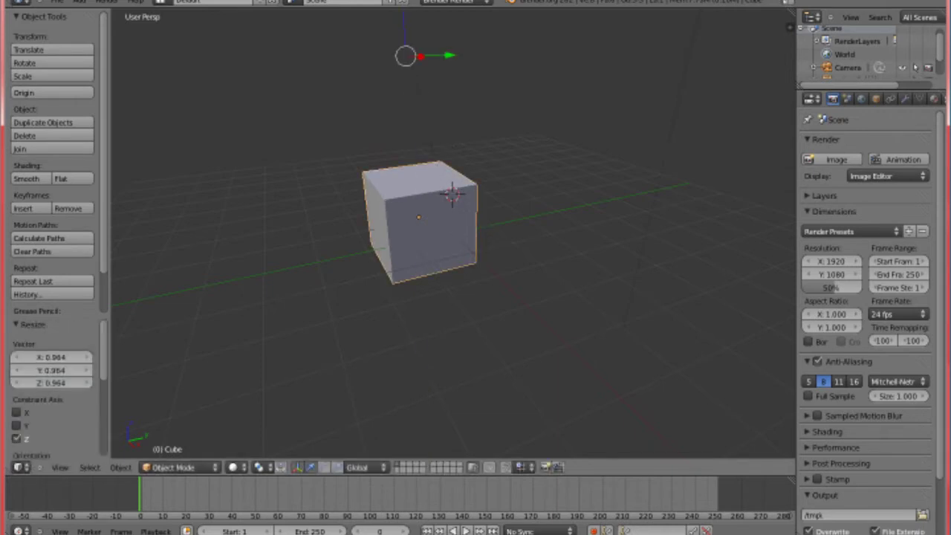
key("g")
key("x")
key("Return")
Step: Place the 3D cursor near the cube's origin and move all selected objects about 1.69 along X and -0.69 along Y
left_click(441, 259)
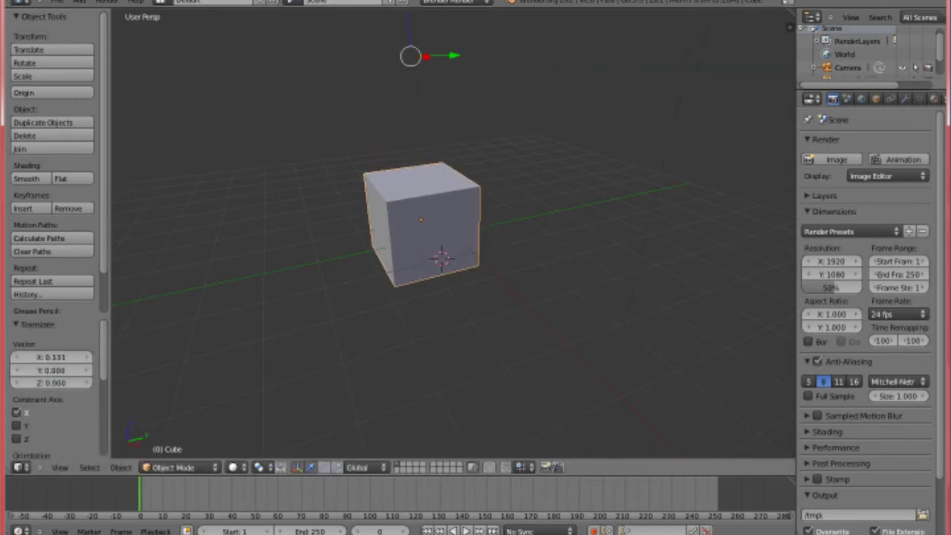
left_click(419, 217)
key("g")
key("x")
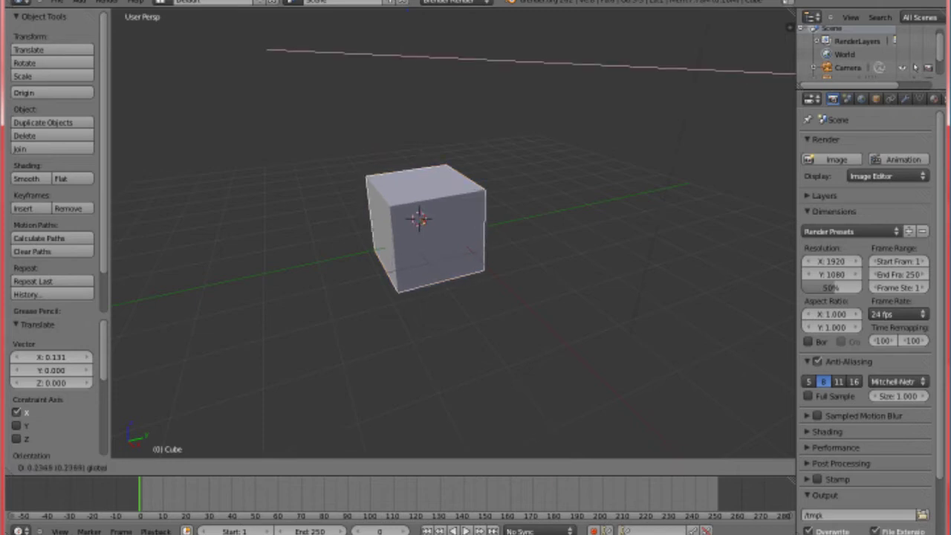
key("Return")
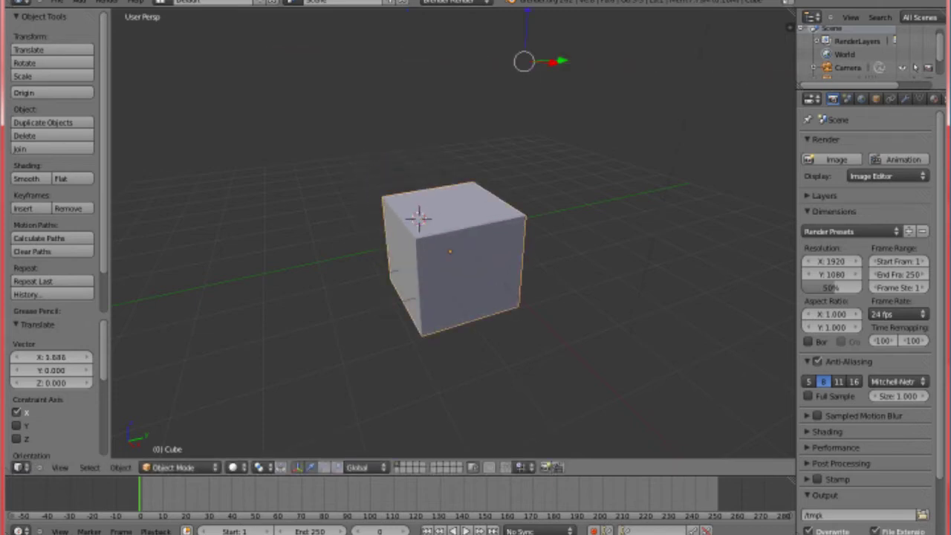
key("g")
key("y")
key("Return")
Step: Switch the viewport back and forth between wireframe and solid shading, ending in solid
key("z")
key("z")
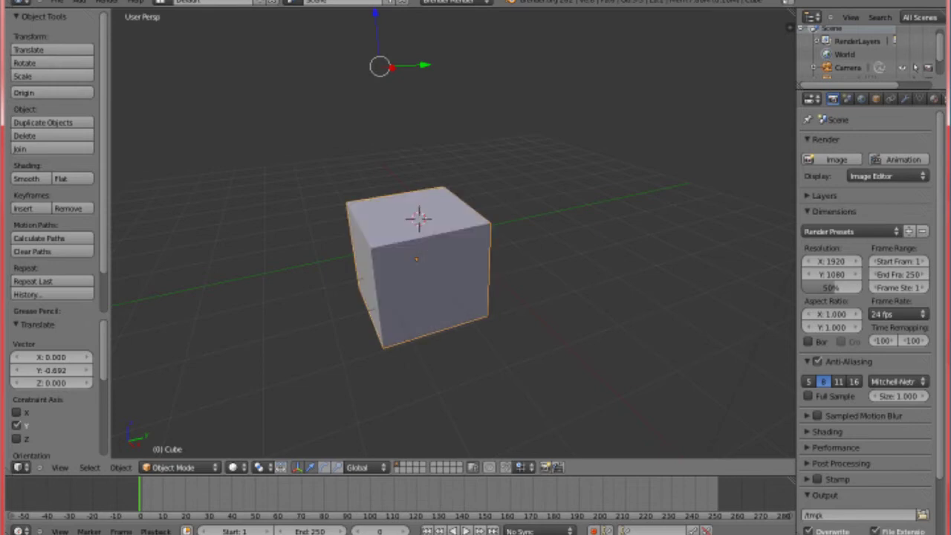
key("z")
key("z")
key("z")
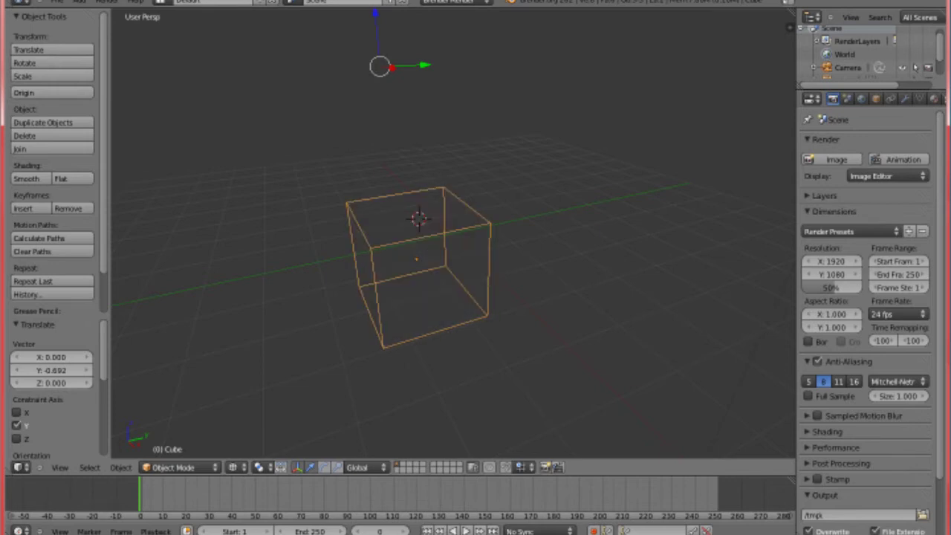
key("z")
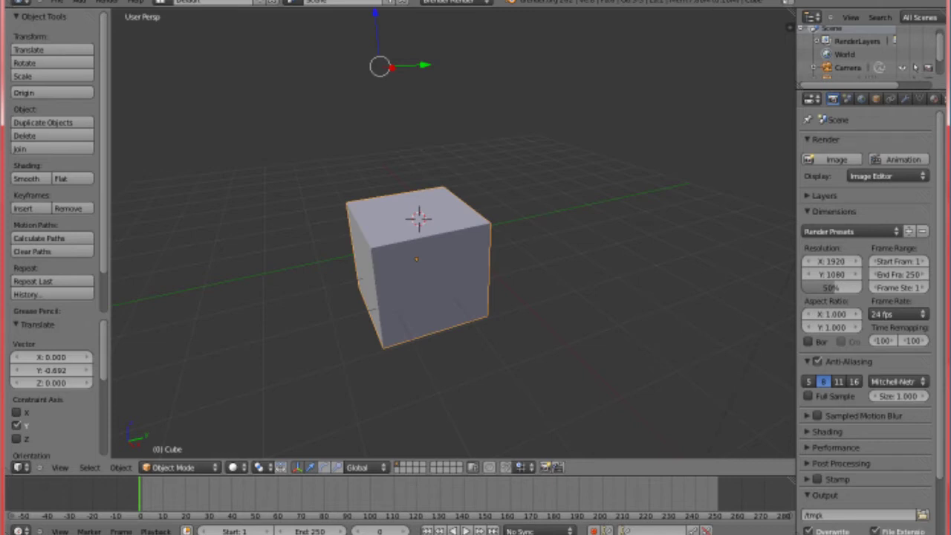
Step: Select only the cube and toggle the viewport between wireframe and solid shading
key("g")
key("Escape")
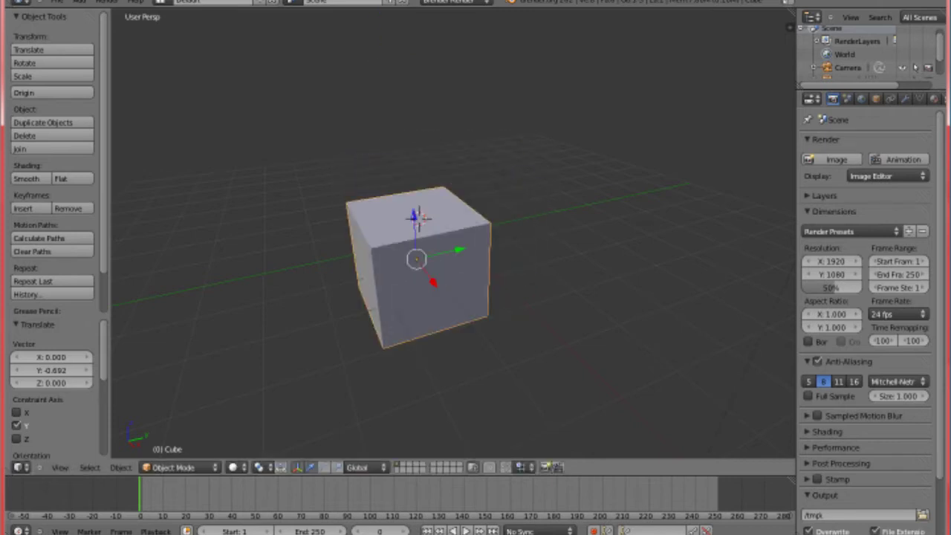
key("z")
key("z")
key("z")
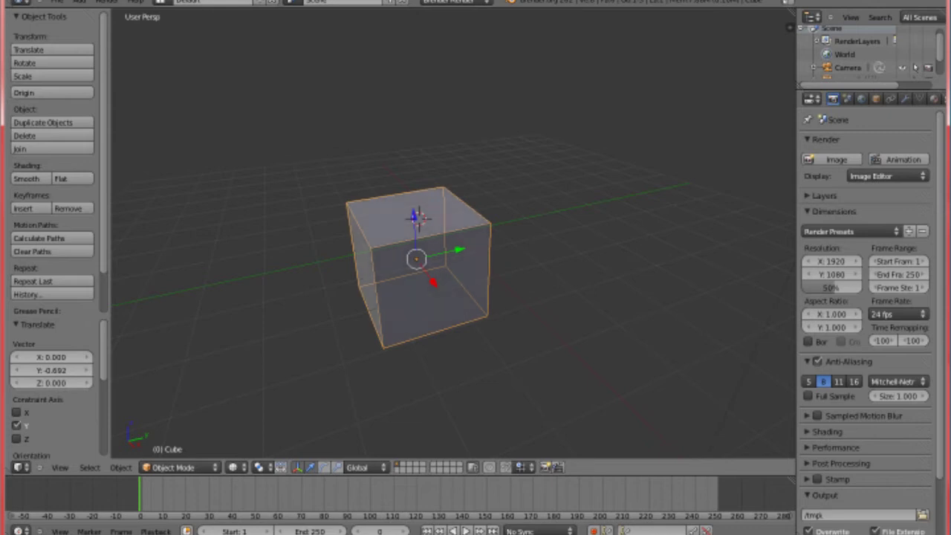
Step: Move the cube along Y, about -1.28 units along X, and about 1.76 units up along Z
mouse_move(458, 249)
left_mouse_down()
mouse_move(559, 226)
mouse_move(464, 247)
left_mouse_up()
left_click_drag(438, 279, 434, 272)
key("Escape")
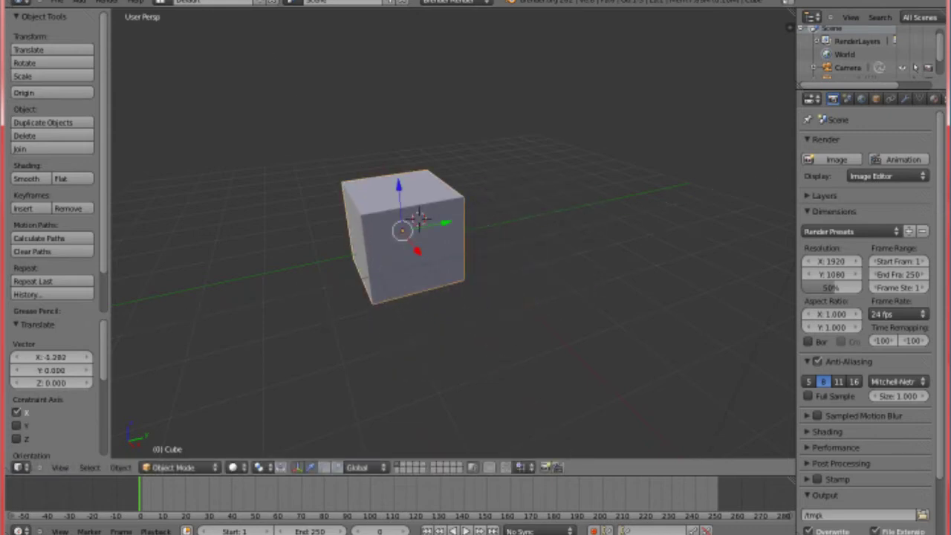
key("g")
key("z")
key("Return")
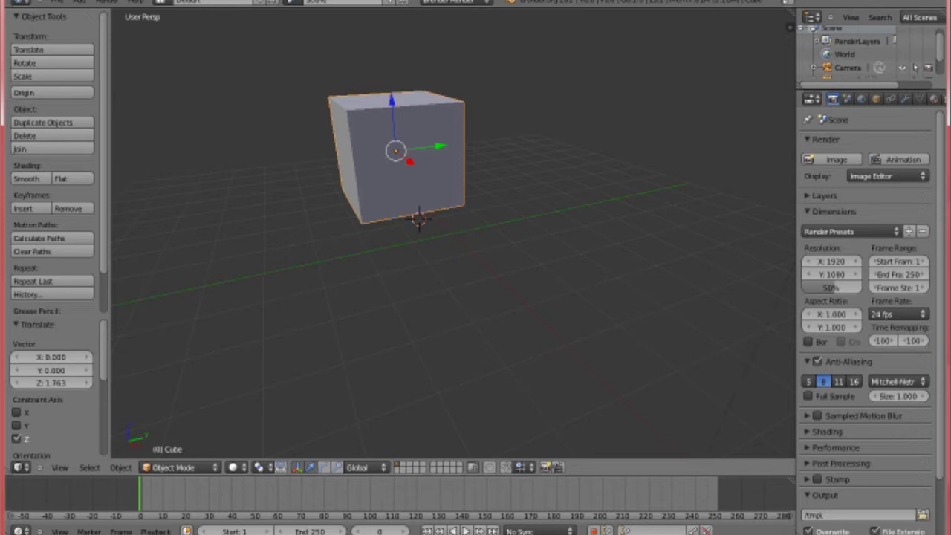
Step: Move the cube around in snapped increments
mouse_move(397, 147)
left_mouse_down("ctrl")
mouse_move(412, 138)
mouse_move(563, 130)
mouse_move(478, 401)
mouse_move(423, 375)
left_mouse_up("ctrl")
left_click(301, 163)
mouse_move(482, 101)
left_mouse_down("ctrl")
mouse_move(464, 106)
mouse_move(373, 240)
mouse_move(530, 80)
mouse_move(520, 81)
left_mouse_up("ctrl")
mouse_move(385, 136)
left_mouse_down("ctrl")
mouse_move(385, 87)
mouse_move(297, 282)
mouse_move(446, 59)
mouse_move(354, 268)
mouse_move(352, 135)
mouse_move(429, 187)
mouse_move(361, 194)
mouse_move(359, 181)
mouse_move(440, 192)
mouse_move(284, 96)
mouse_move(220, 327)
mouse_move(546, 215)
mouse_move(319, 63)
mouse_move(253, 290)
mouse_move(471, 303)
mouse_move(475, 112)
mouse_move(257, 167)
mouse_move(249, 264)
mouse_move(401, 260)
mouse_move(286, 189)
mouse_move(427, 223)
mouse_move(363, 215)
mouse_move(405, 195)
mouse_move(388, 199)
mouse_move(395, 211)
left_mouse_up("ctrl")
Step: Place the 3D cursor over the cube's top face and move the cube along X and about -0.74 units along Z
left_click(439, 194)
left_click_drag(409, 161, 470, 209)
key("g")
key("z")
left_click(440, 194)
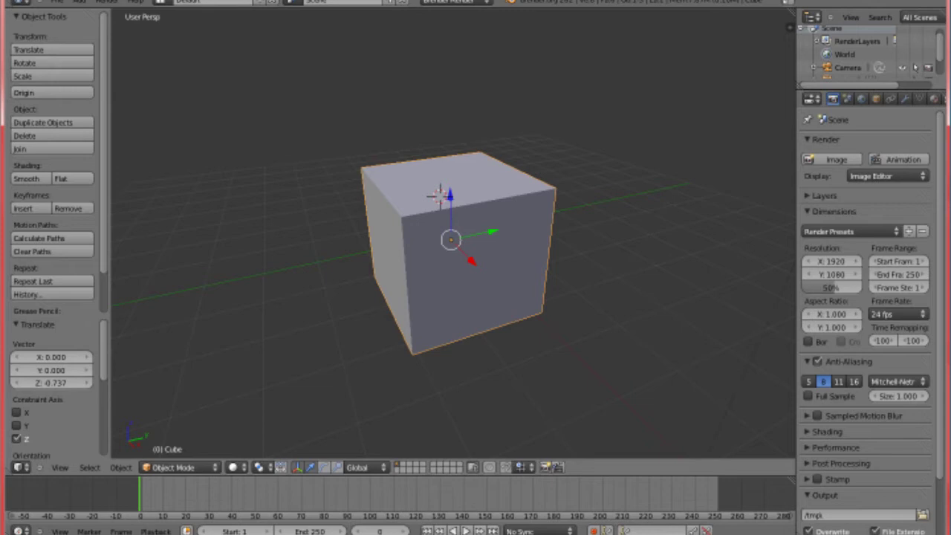
Step: Open the operator search, enter "hello", clear it and close the search
key("space")
key("Escape")
key("space")
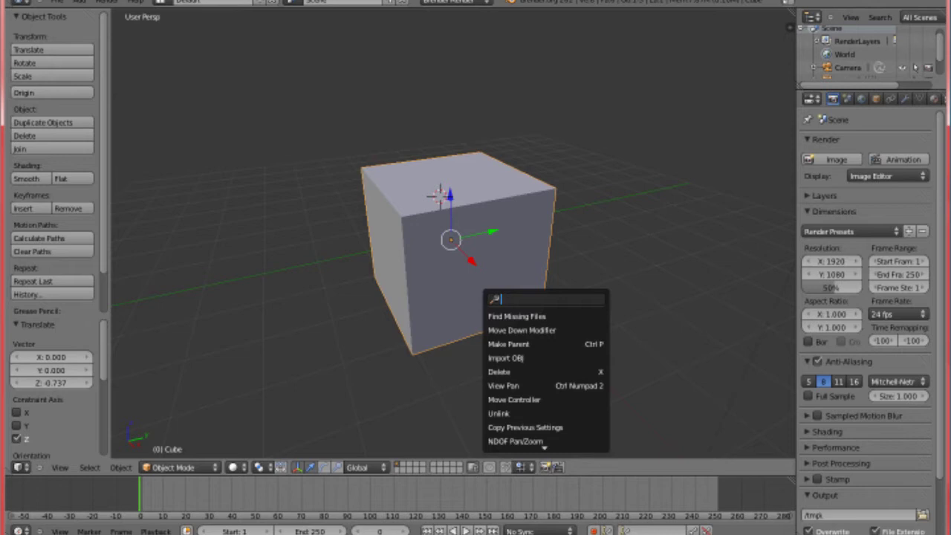
type("hello")
key("BackSpace")
key("BackSpace")
key("BackSpace")
key("BackSpace")
key("BackSpace")
key("Escape")
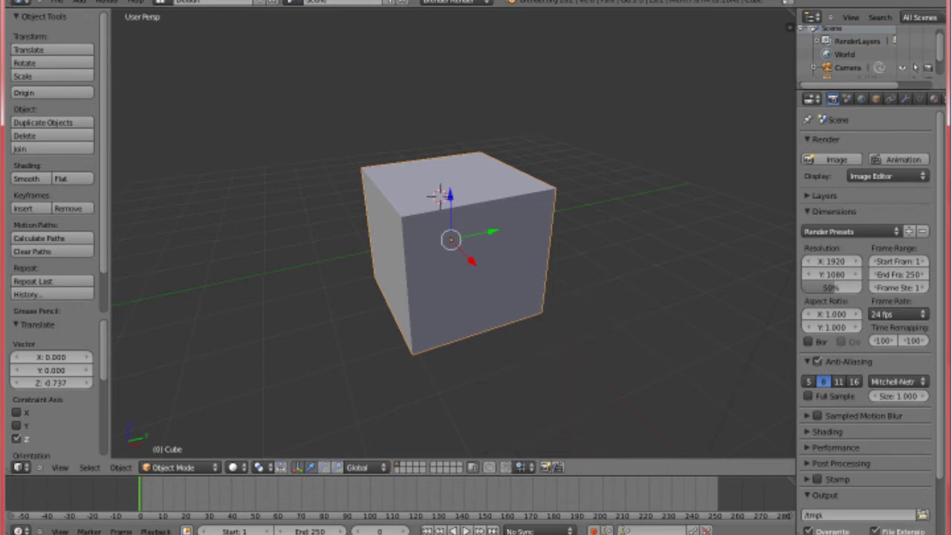
Step: Open the browser for opening a Blender file, go to the parent directory and return to the scene
key("ctrl+o")
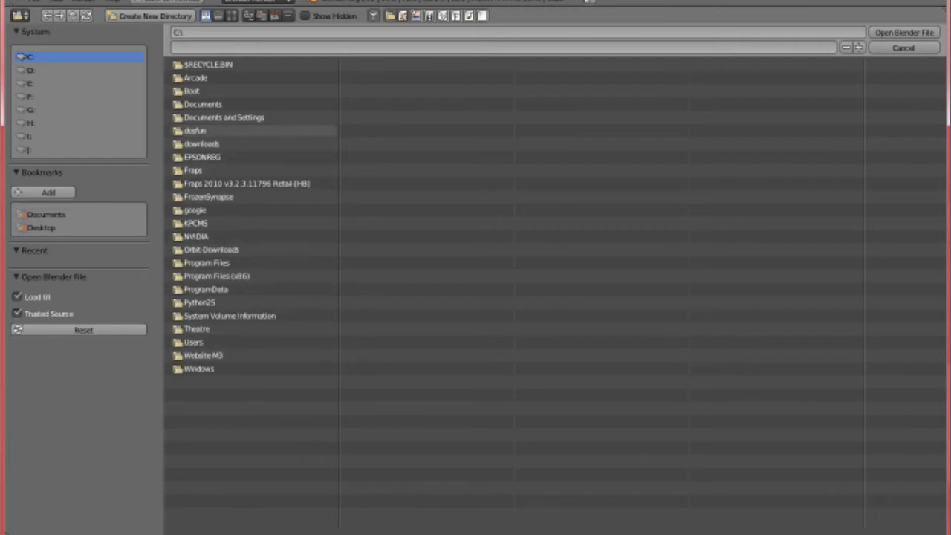
key("BackSpace")
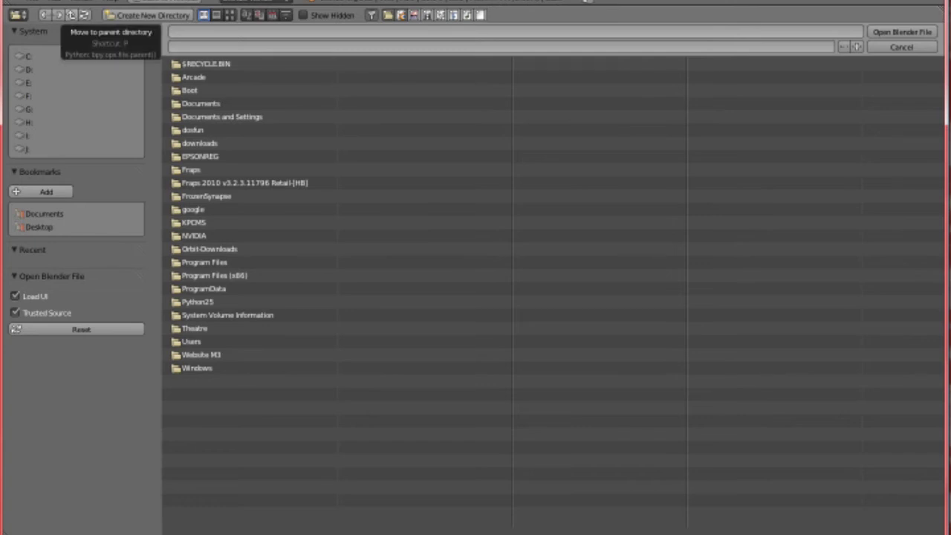
left_click(161, 1)
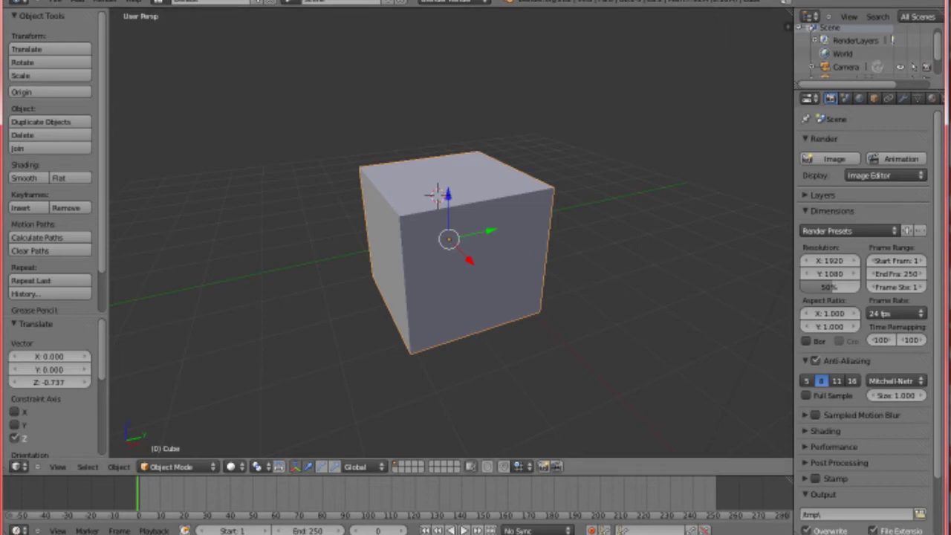
Step: Move the cube about 0.17 units up along Z and about -0.75 units along X
mouse_move(448, 195)
left_mouse_down()
mouse_move(448, 168)
mouse_move(448, 184)
left_mouse_up()
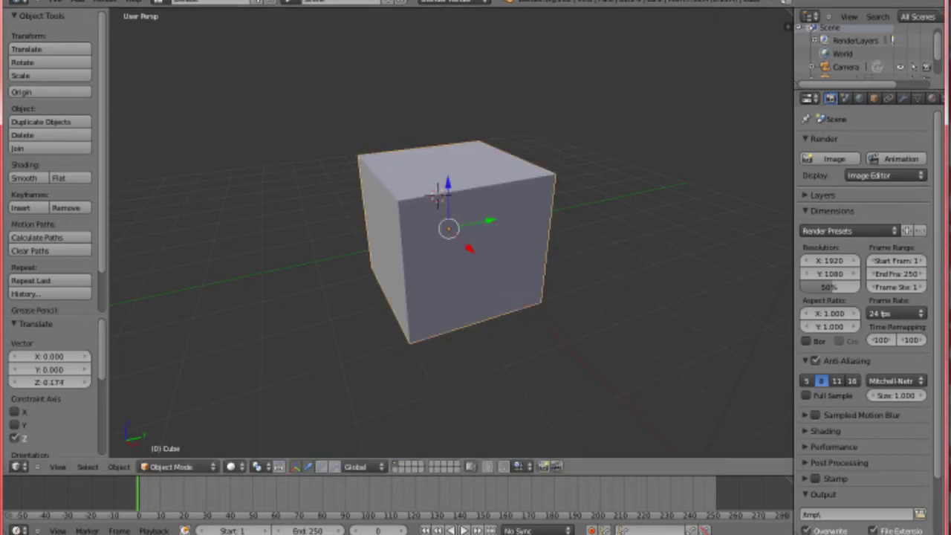
left_click_drag(468, 249, 431, 212)
key("Return")
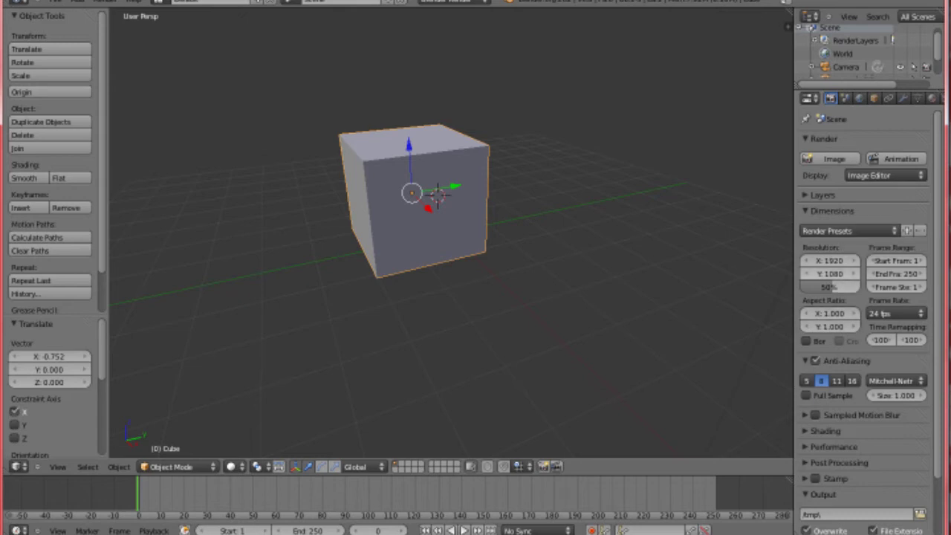
Step: Lower the horizontal render resolution in single steps to about 1901 pixels
left_click(807, 261)
left_click(806, 261)
left_click(807, 261)
left_click(807, 260)
left_click(806, 261)
left_click(826, 260)
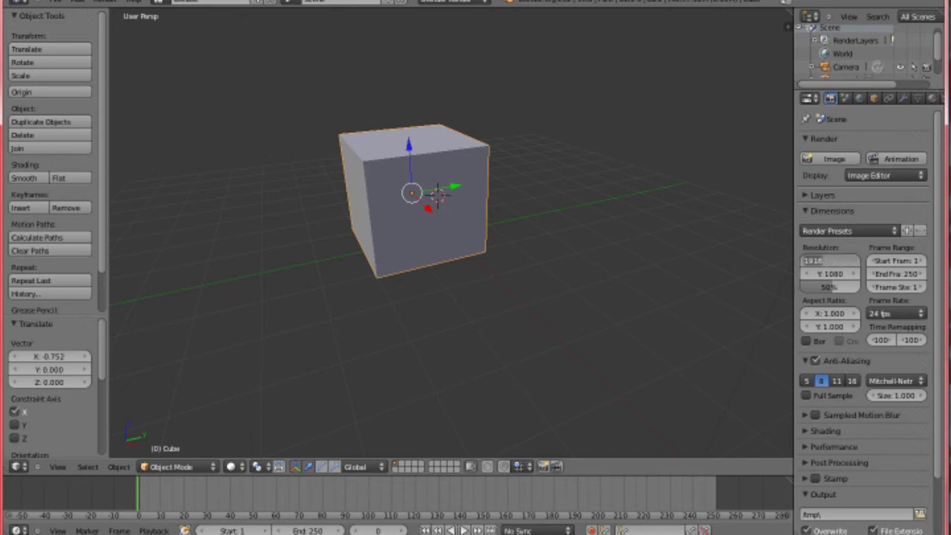
key("Return")
left_click(807, 261)
left_click(806, 260)
left_click(807, 261)
left_click(807, 261)
left_click(806, 261)
left_click(806, 260)
left_click(806, 260)
left_click(853, 261)
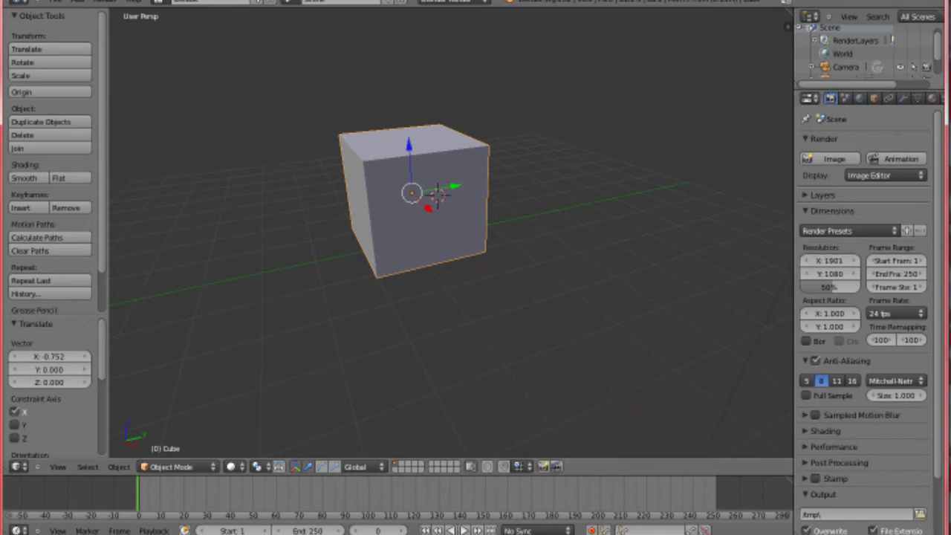
left_click(806, 260)
Step: Collapse the Dimensions and Anti-Aliasing render settings, leaving anti-aliasing on, and enable Sampled Motion Blur
left_click(806, 211)
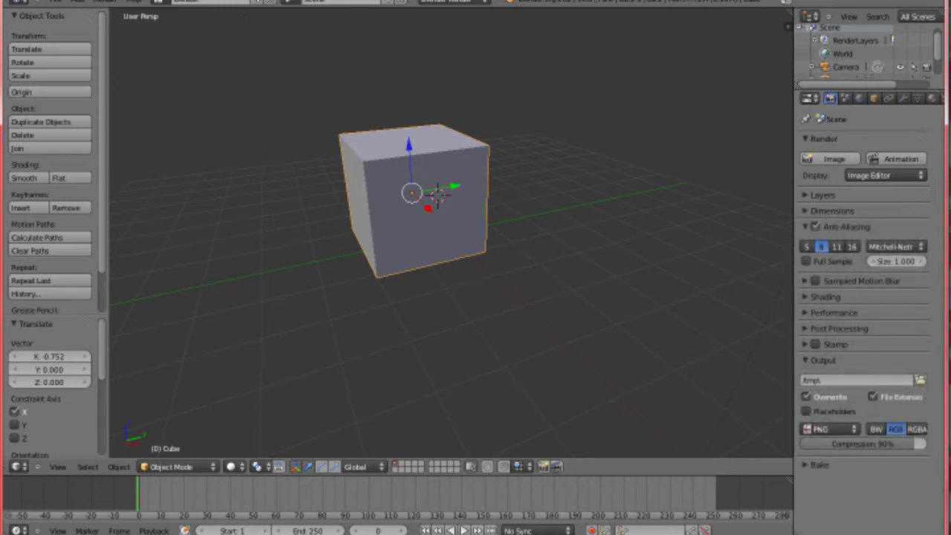
left_click(816, 227)
left_click(815, 226)
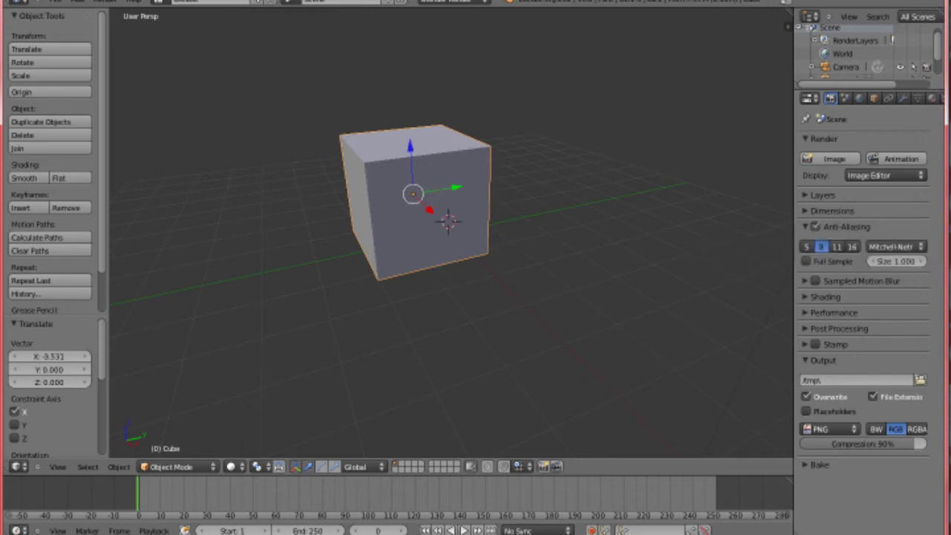
left_click(805, 227)
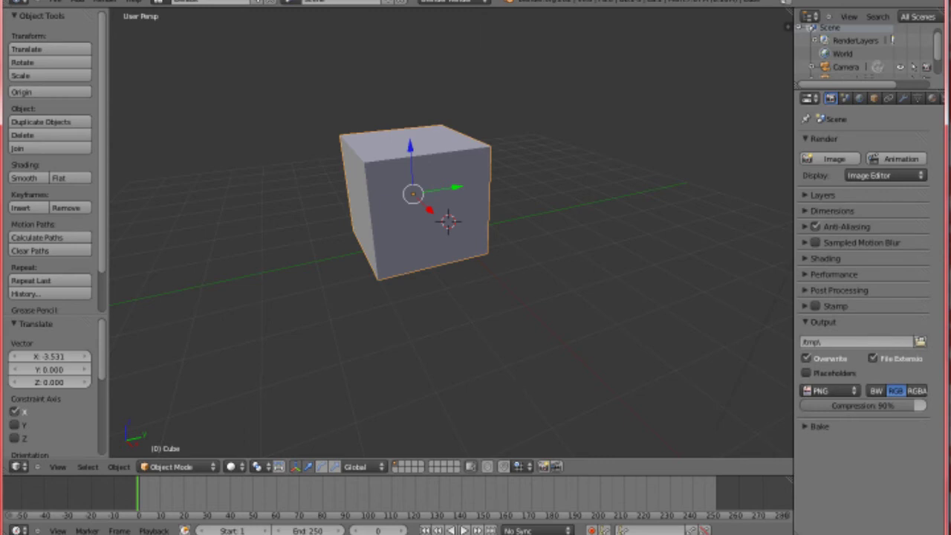
left_click(815, 242)
Step: Move the cube about -0.23 units along the Y axis
key("g")
key("x")
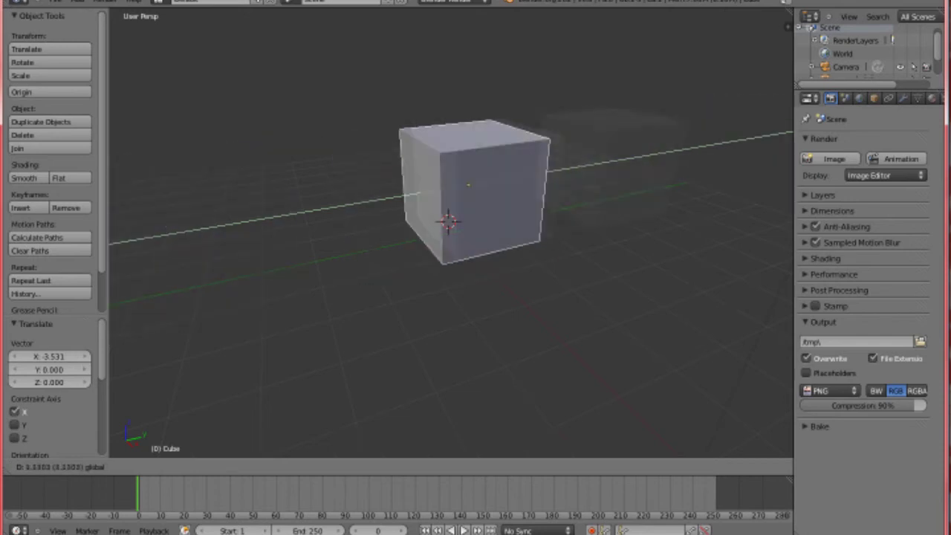
key("y")
key("Return")
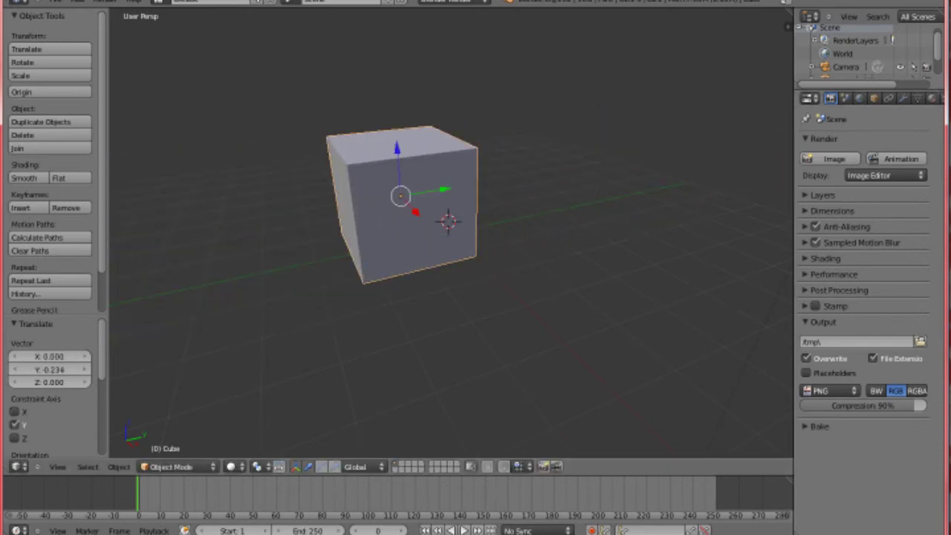
Step: Disable Sampled Motion Blur, view the Shading options briefly, and collapse the Shading, Output and Render sections
left_click(814, 242)
left_click(805, 258)
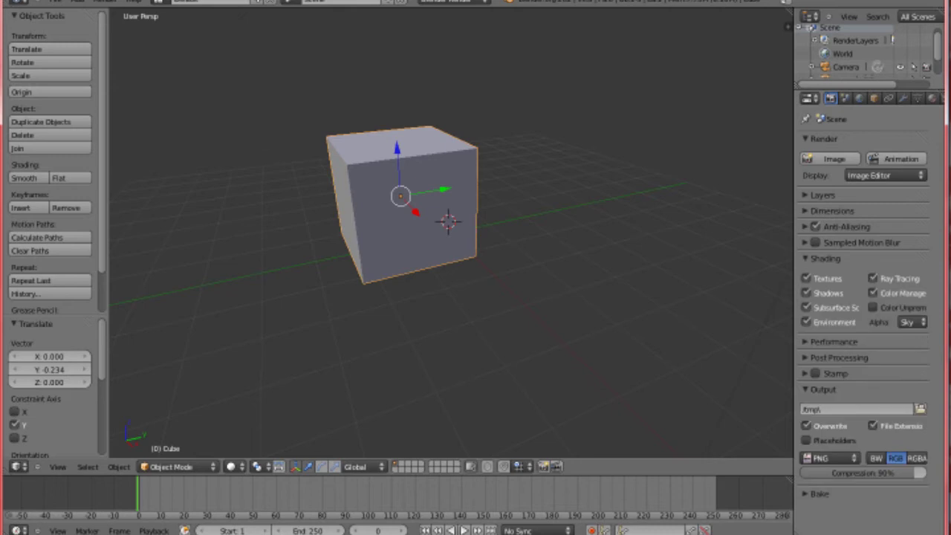
left_click(824, 258)
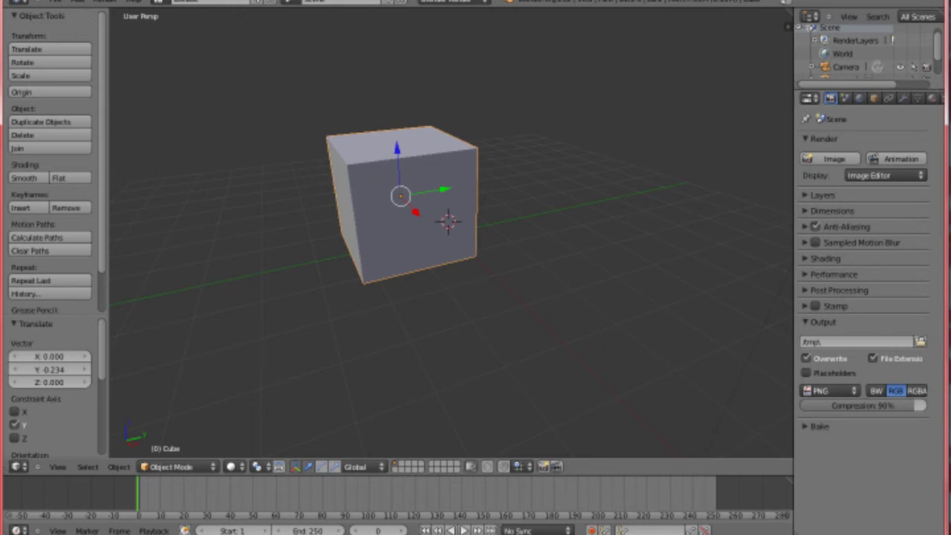
left_click(822, 322)
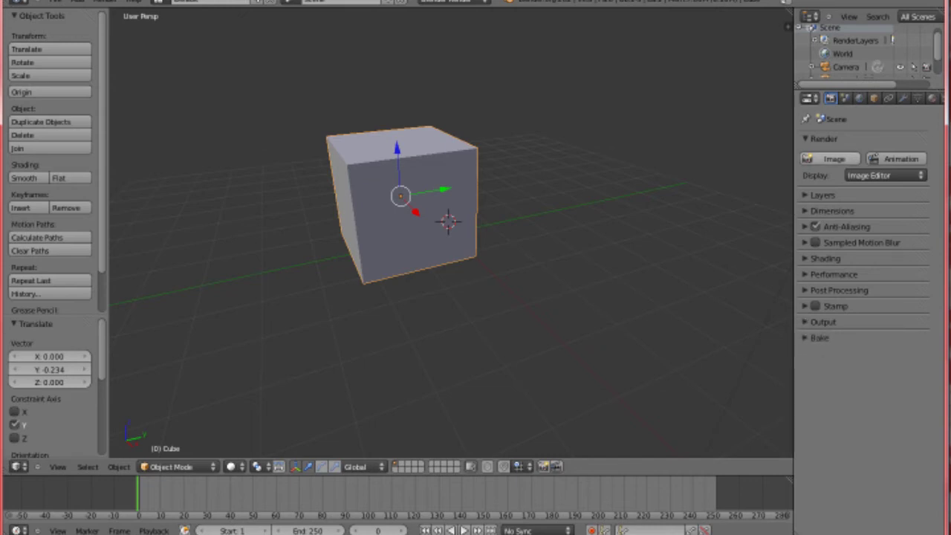
left_click(823, 138)
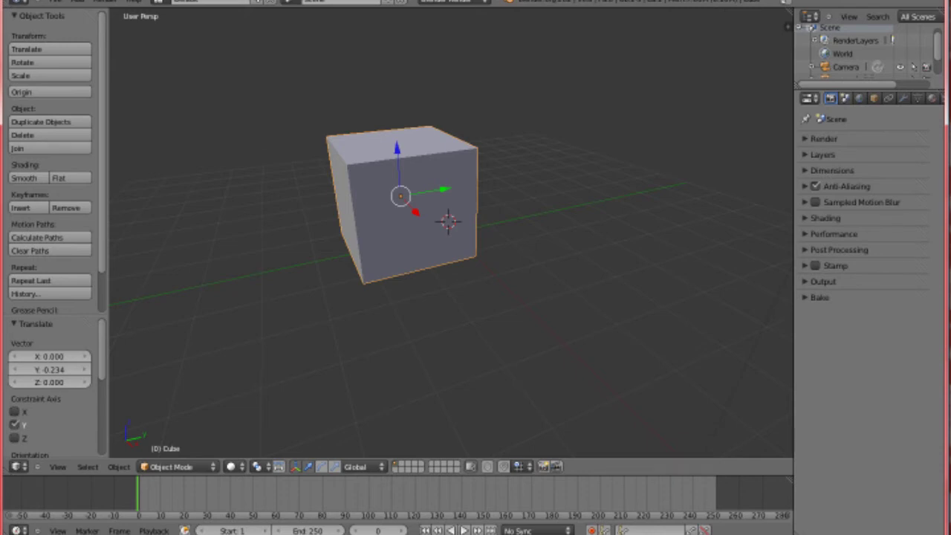
Step: Look through the scene, world, object and constraint properties, and return to the render properties
left_click(845, 98)
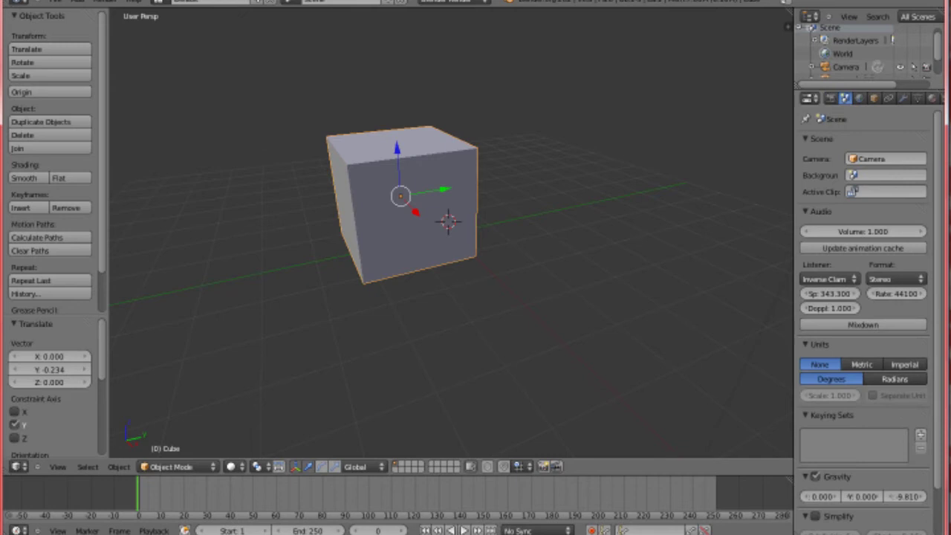
scroll(855, 191, "down", 3)
scroll(855, 191, "up", 3)
left_click(859, 98)
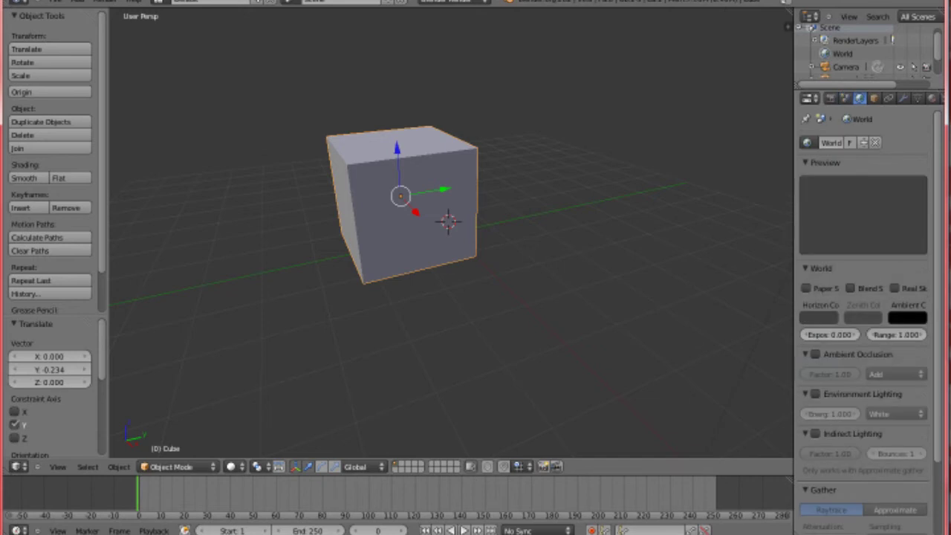
left_click(873, 98)
left_click(888, 98)
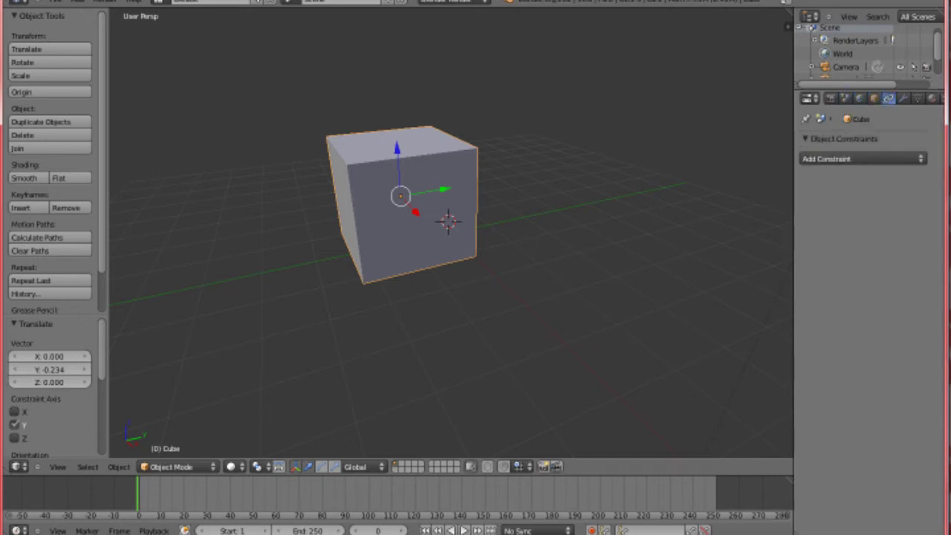
left_click(874, 98)
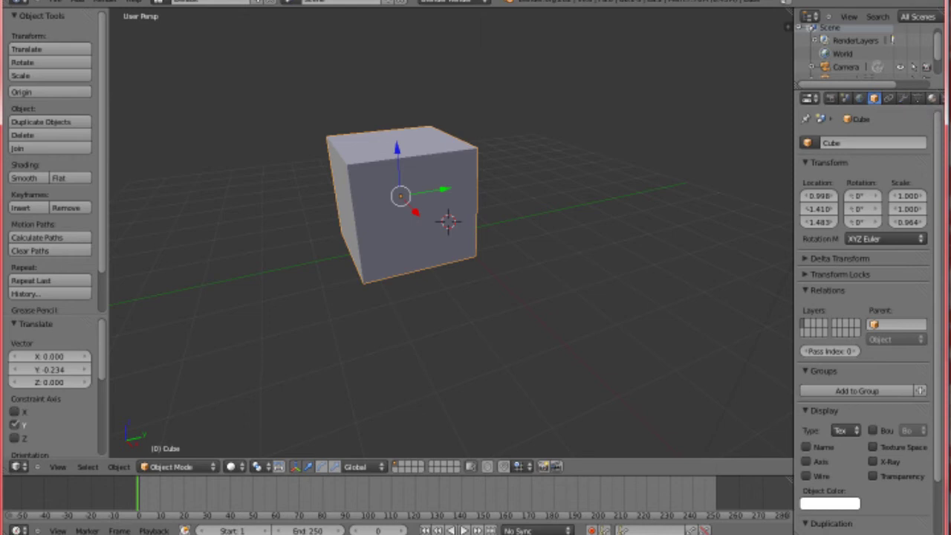
left_click(830, 98)
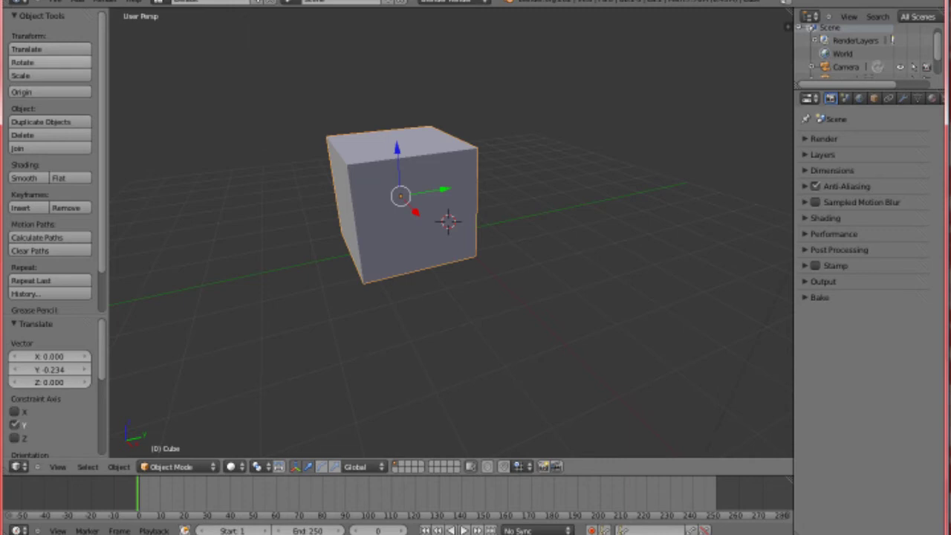
Step: Rotate the cube freely by about -763° and move it about 0.89 units along X
key("r")
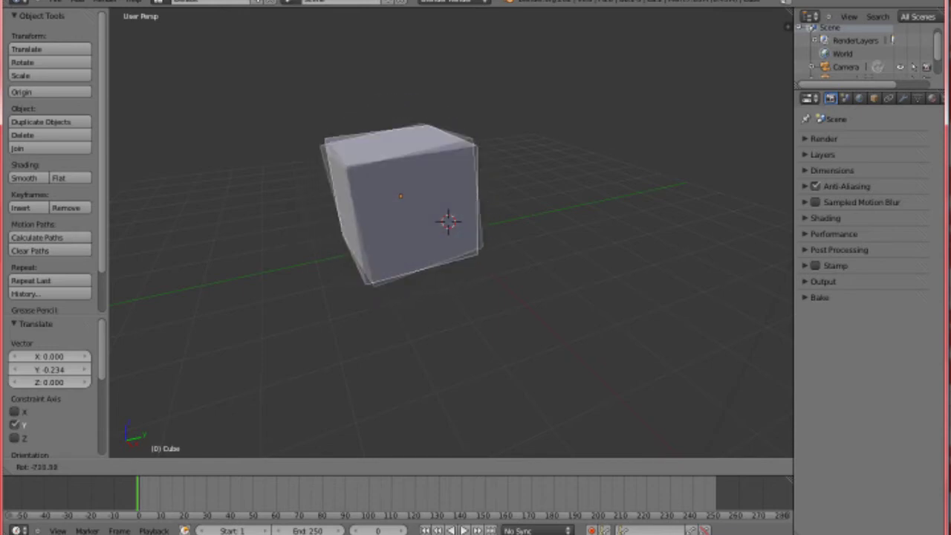
key("Return")
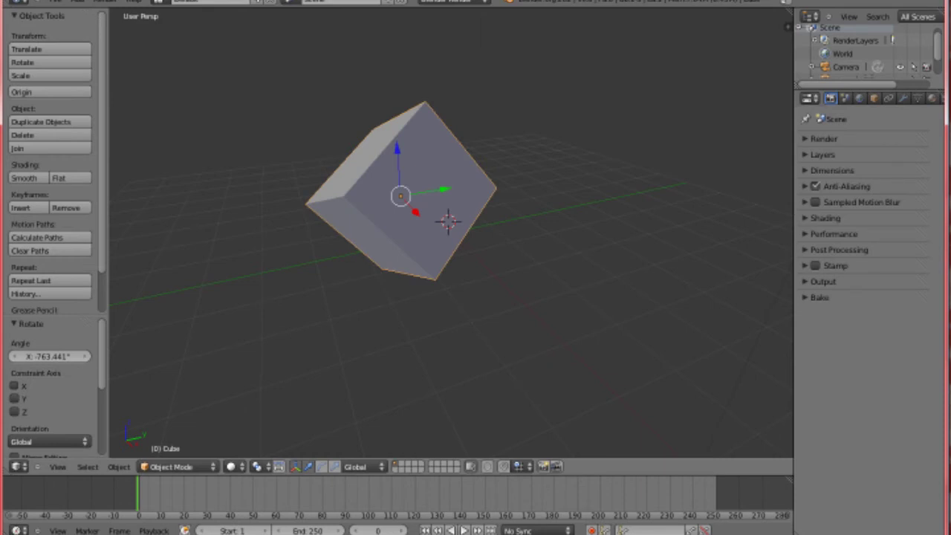
key("g")
key("x")
key("Return")
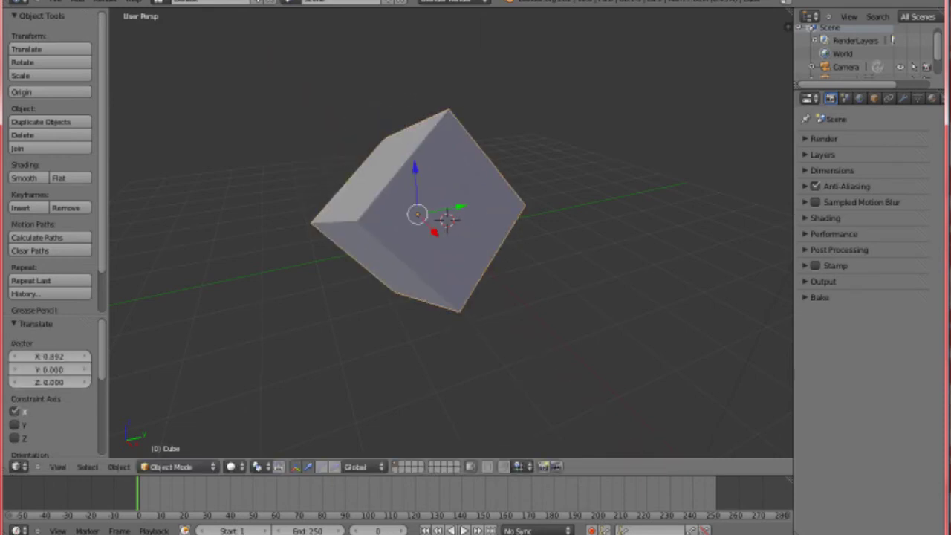
Step: Scale the cube uniformly by about 1.008 and place the 3D cursor on the lamp
left_click(50, 76)
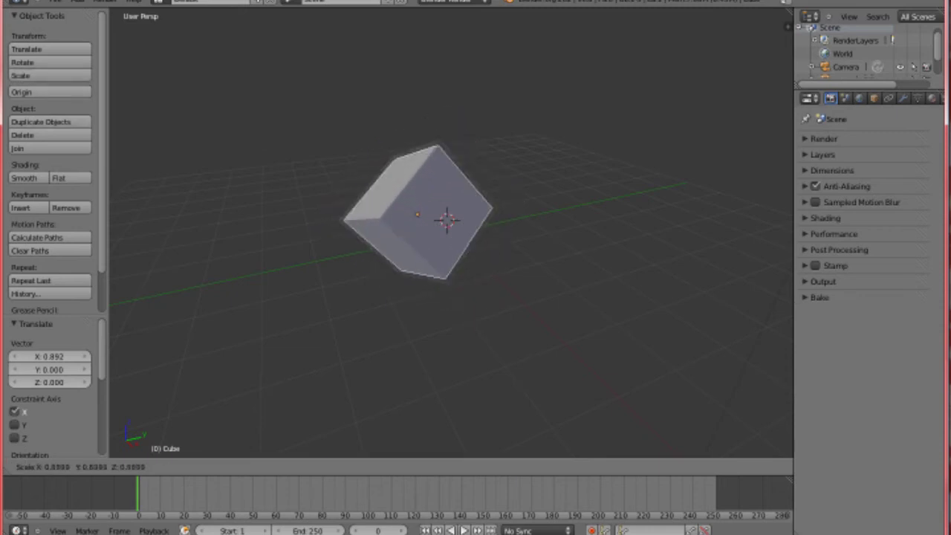
key("Return")
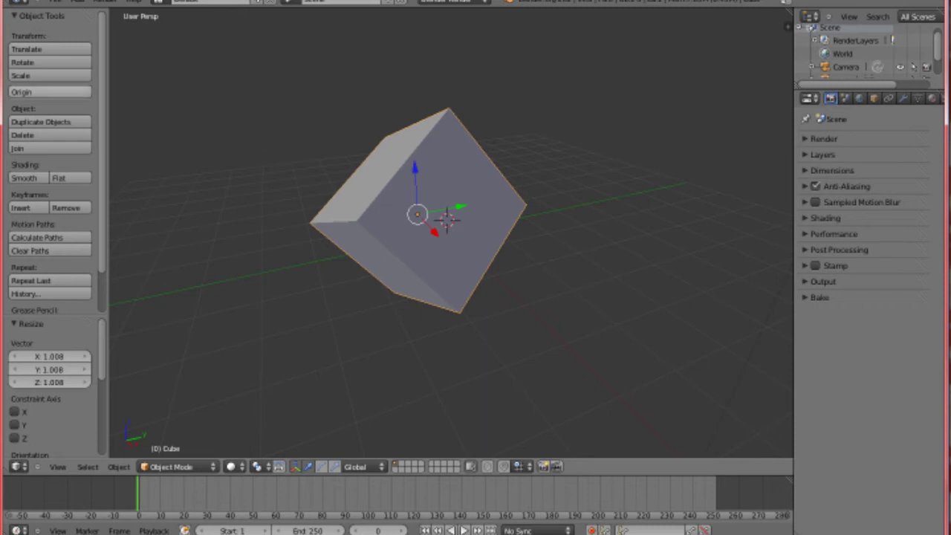
scroll(451, 233, "down", 6)
scroll(451, 234, "up", 2)
scroll(451, 234, "down", 2)
left_click(542, 130)
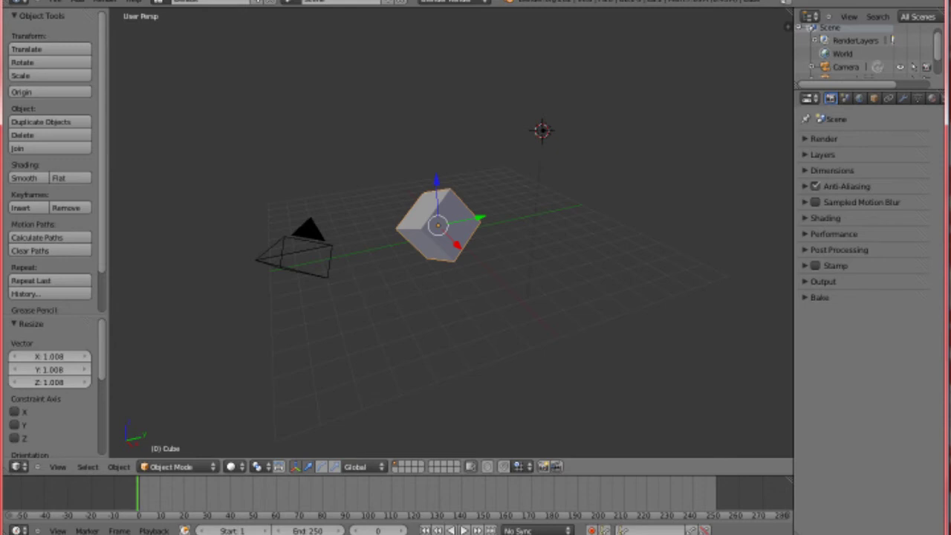
Step: Move the cube about -2.28 units along the X axis
middle_click_drag(543, 130, 531, 208)
middle_click_drag(765, 201, 773, 211)
mouse_move(465, 217)
left_mouse_down()
mouse_move(514, 217)
mouse_move(466, 224)
left_mouse_up()
Step: Examine the cube, lamp and camera from several angles and distances
middle_click_drag(467, 224, 379, 251)
scroll(378, 251, "up", 4)
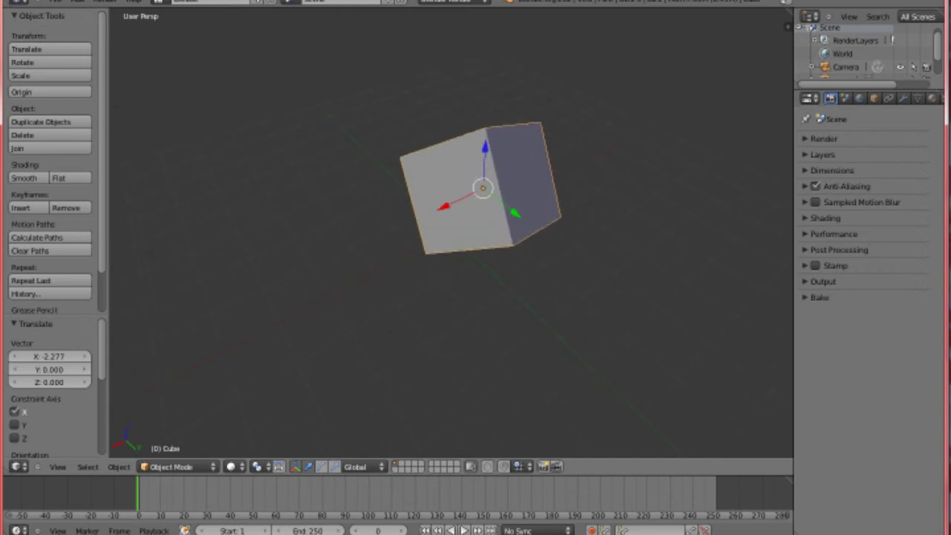
scroll(451, 235, "down", 4)
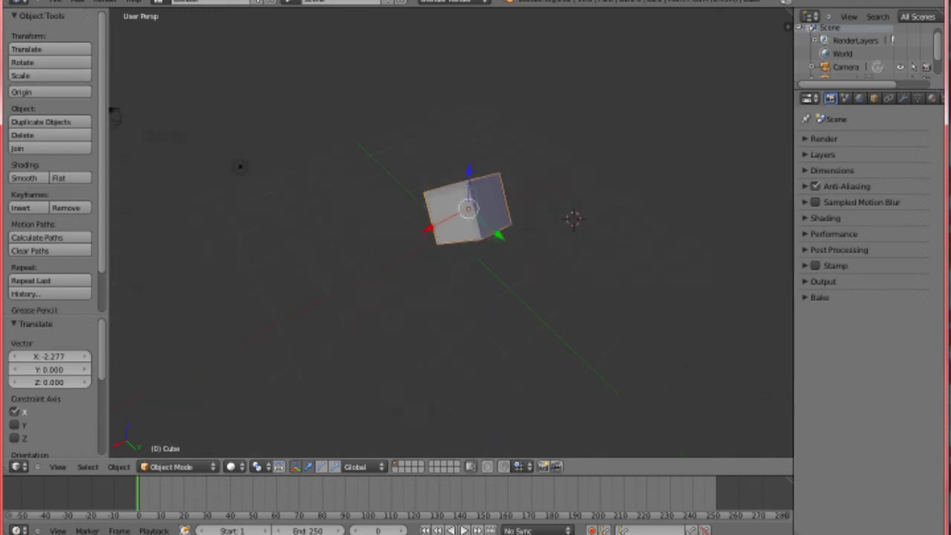
scroll(468, 208, "down", 2)
scroll(468, 208, "up", 5)
scroll(467, 208, "down", 3)
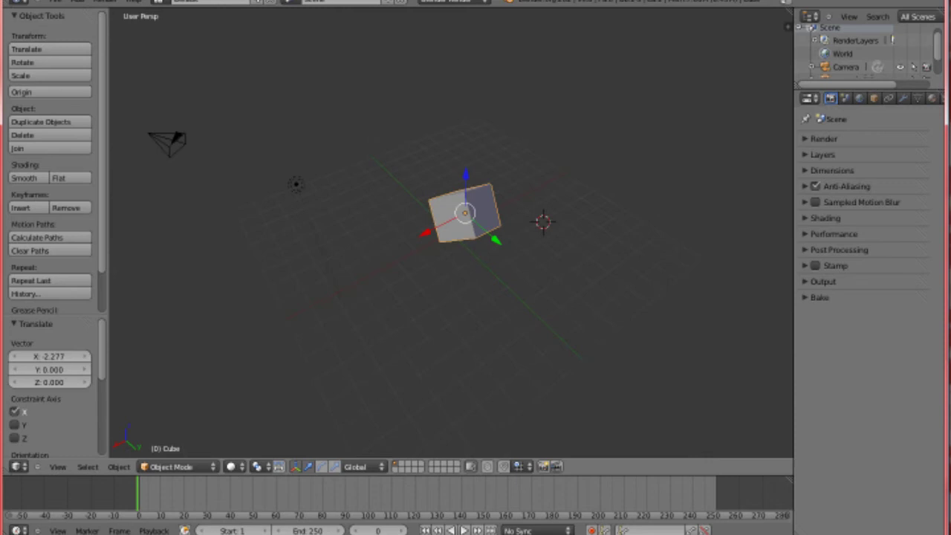
middle_click_drag(467, 215, 520, 200)
middle_click_drag(453, 200, 490, 189)
scroll(469, 219, "up", 5)
scroll(469, 219, "down", 6)
Step: Reposition the cube along its axes, finishing with a move of about -0.54 units along Z
left_click_drag(472, 216, 478, 229)
left_click_drag(514, 204, 508, 204)
key("Return")
key("g")
key("z")
key("Return")
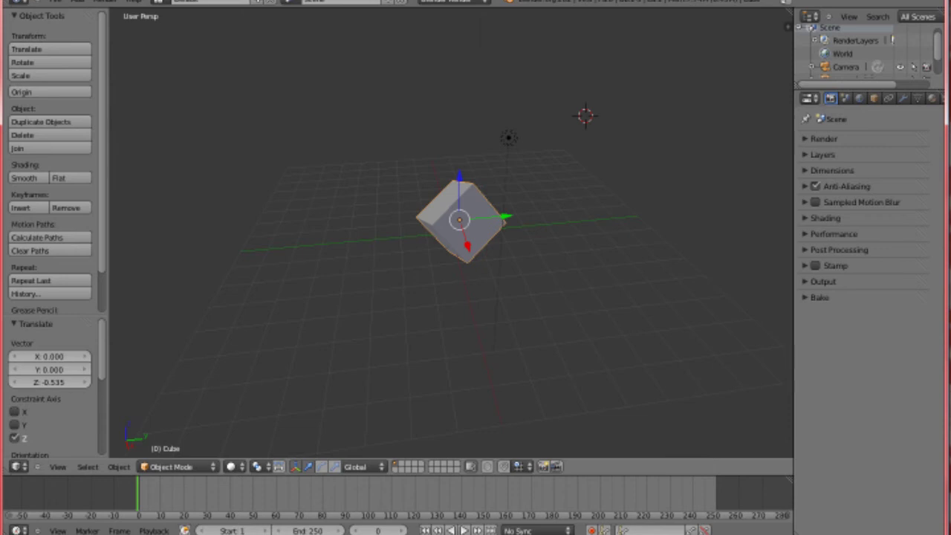
Step: Move the cube freely by about (-0.45, -0.78, 0.53) and again by about (-0.20, 0.21, 0.35)
key("g")
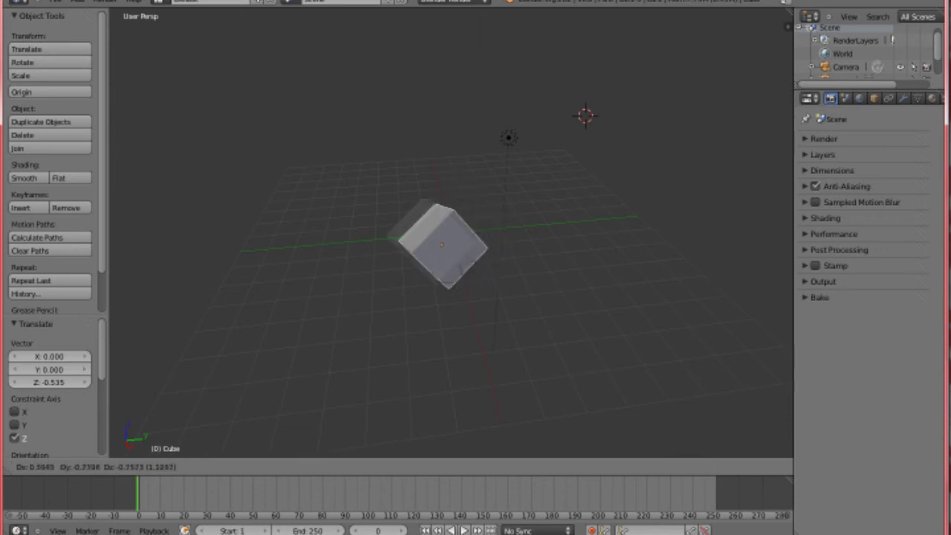
key("Return")
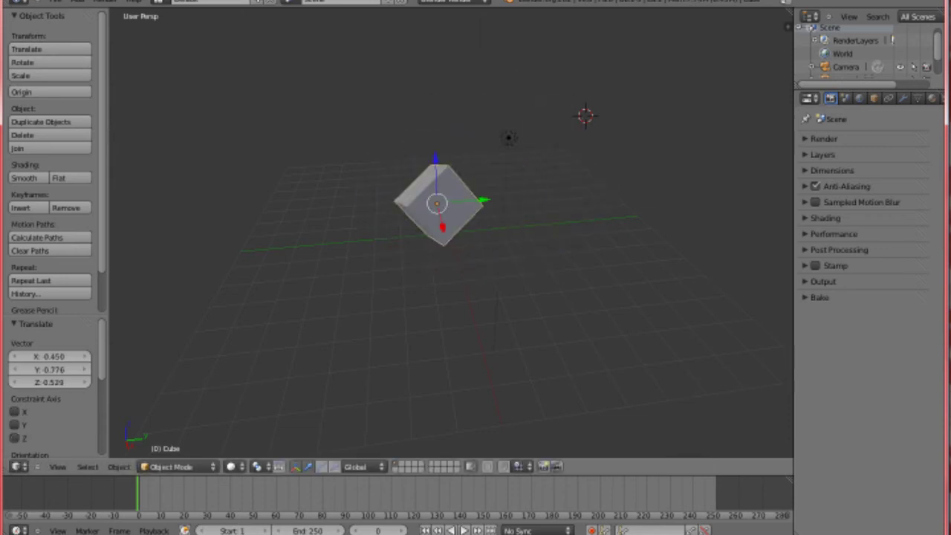
key("g")
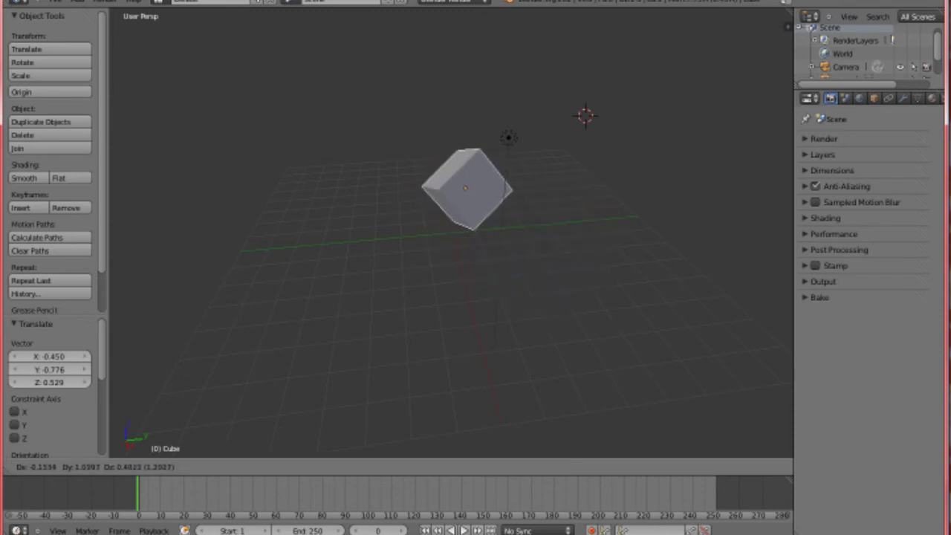
key("Return")
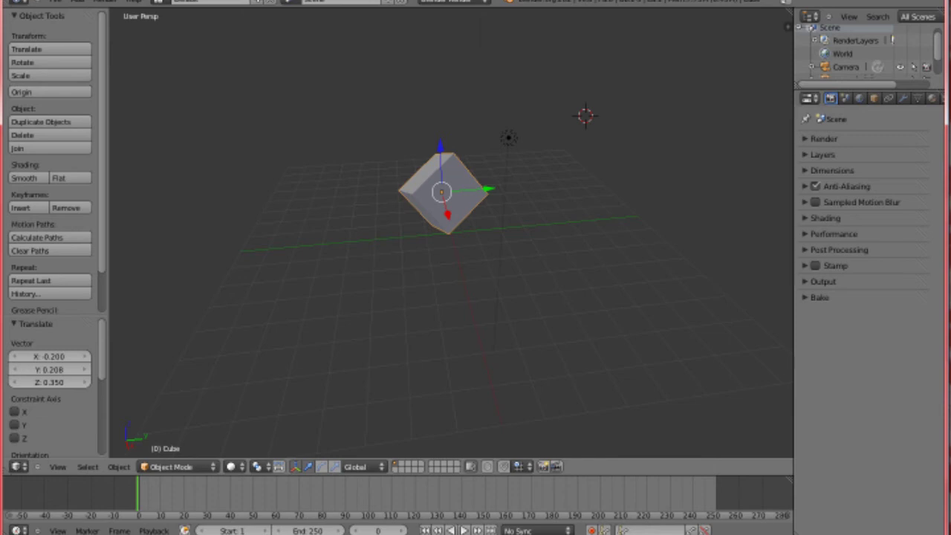
Step: Move the cube freely by about (0.28, 0.88, -0.24), and rotate it by about 2.87° after alternating between plain and trackball rotation
key("g")
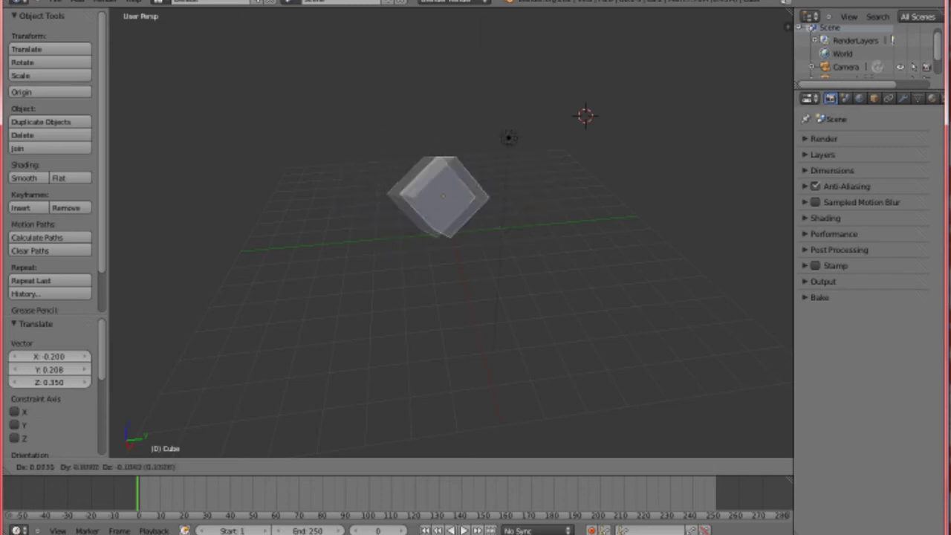
key("Return")
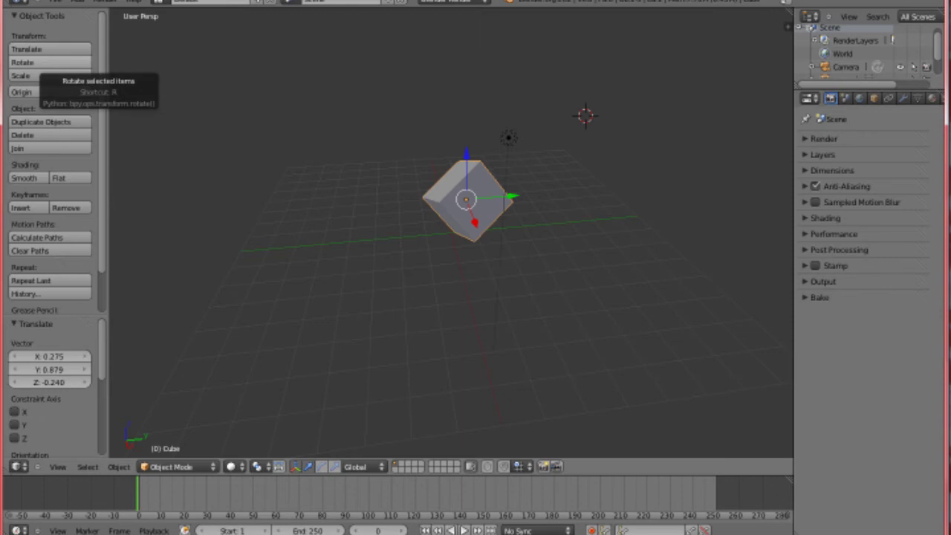
left_click(30, 62)
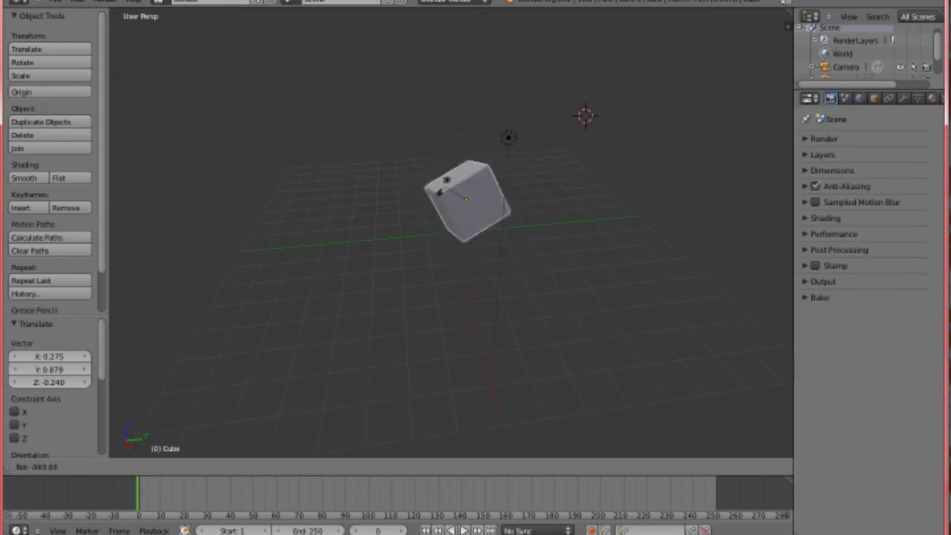
key("r")
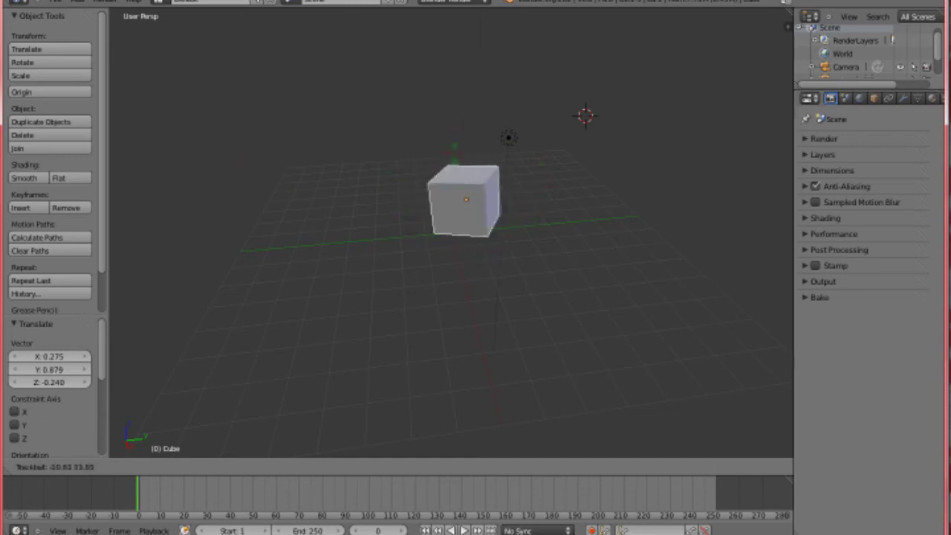
key("r")
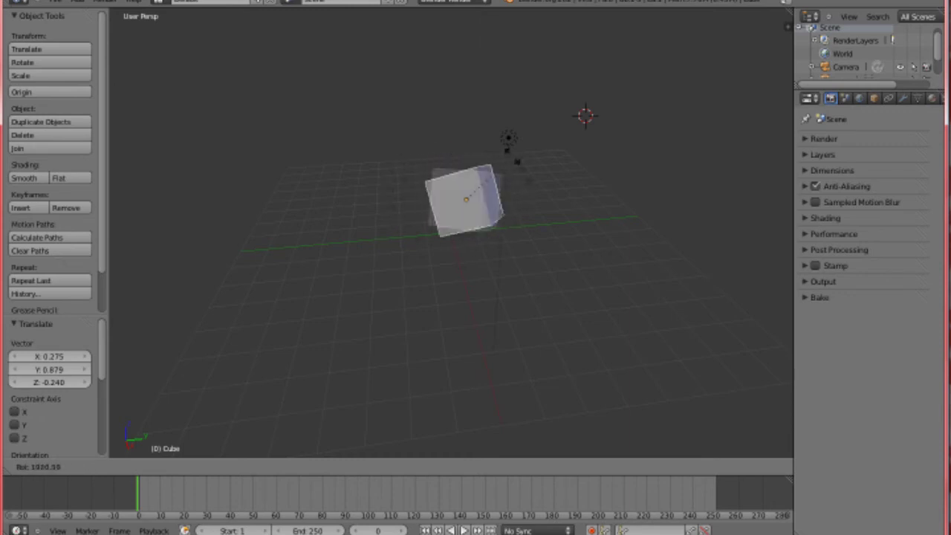
key("r")
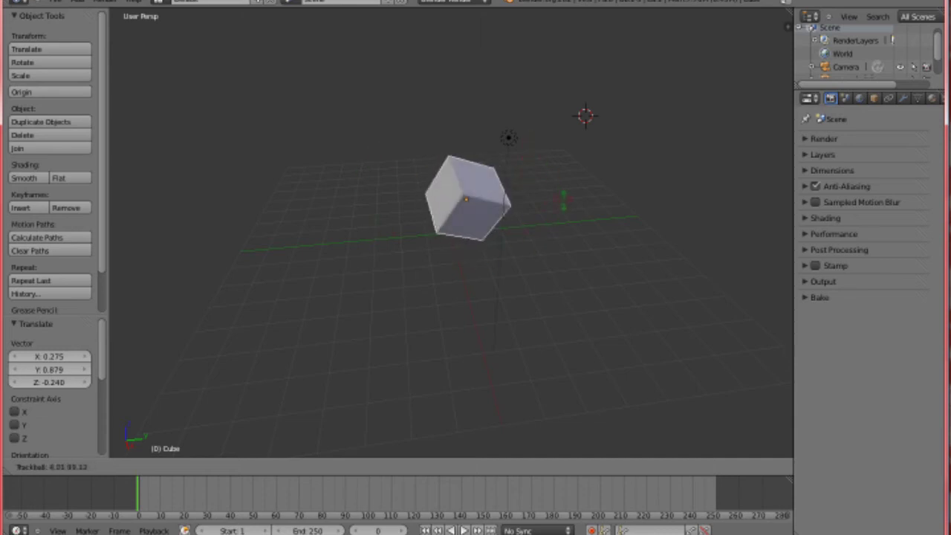
left_click(452, 198)
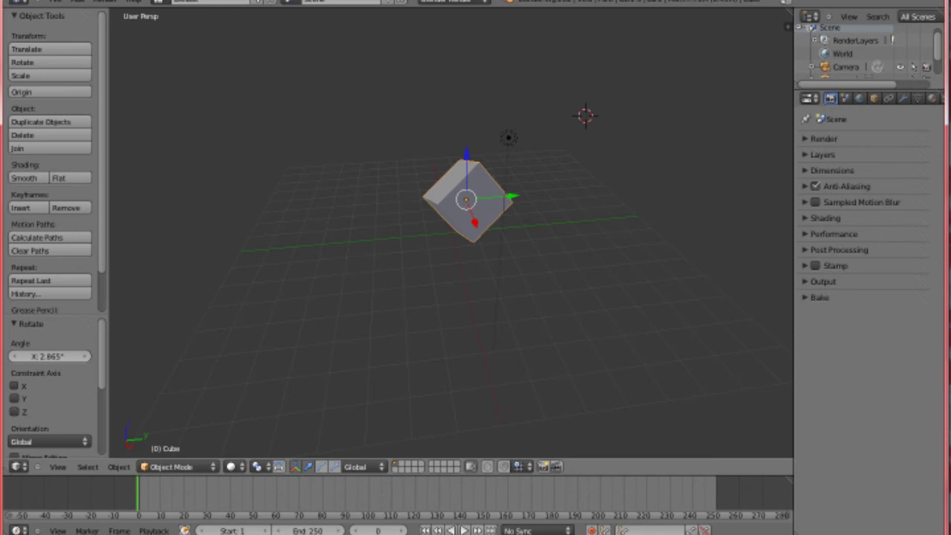
Step: Move the cube along its X and Y axes, finishing with a move of about -0.12 units along Z
mouse_move(474, 222)
left_mouse_down()
mouse_move(488, 253)
mouse_move(476, 226)
left_mouse_up()
left_click_drag(512, 198, 464, 202)
mouse_move(414, 162)
left_mouse_down()
mouse_move(413, 139)
mouse_move(414, 163)
left_mouse_up()
Step: Rotate the cube freely from one viewing angle, and trackball-rotate it by about -46.4° from another to level it with the grid
middle_click_drag(438, 182, 364, 156)
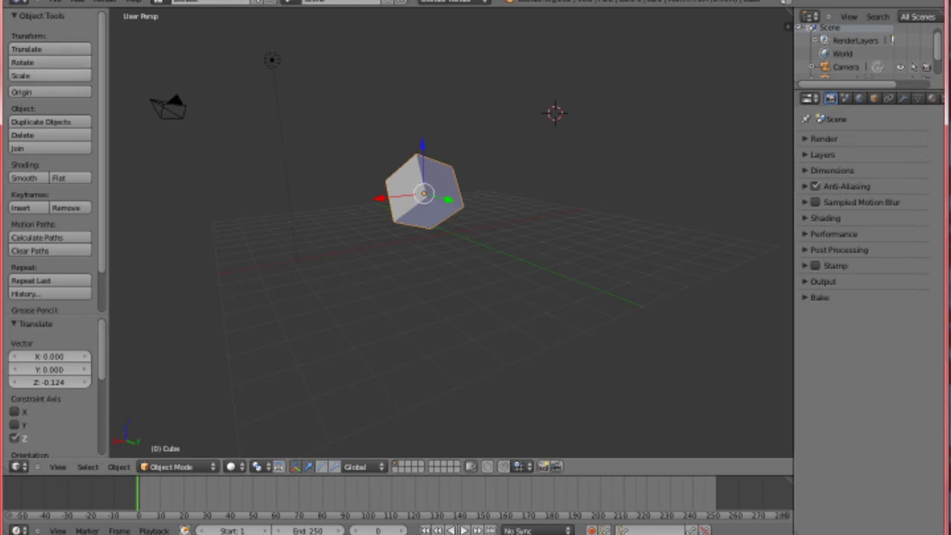
key("r")
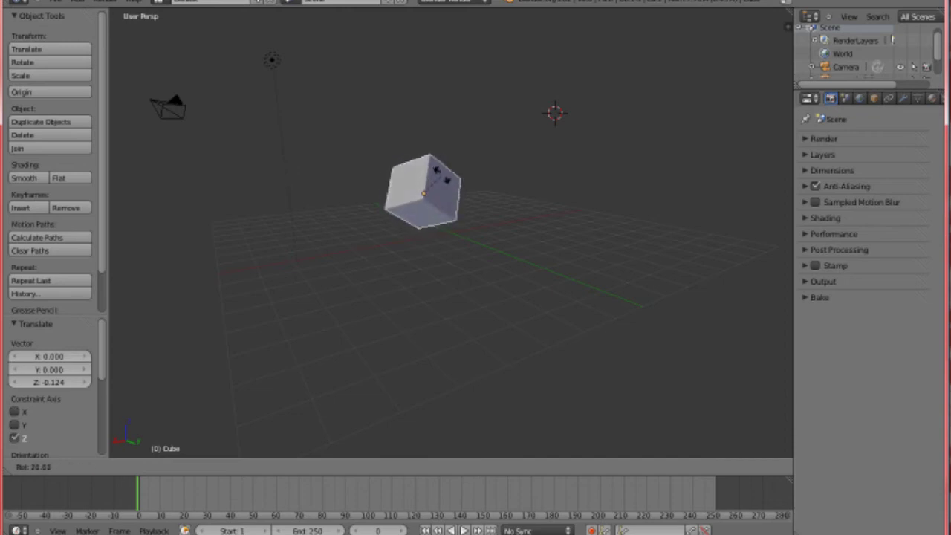
left_click(443, 174)
middle_click_drag(444, 175, 543, 186)
key("r")
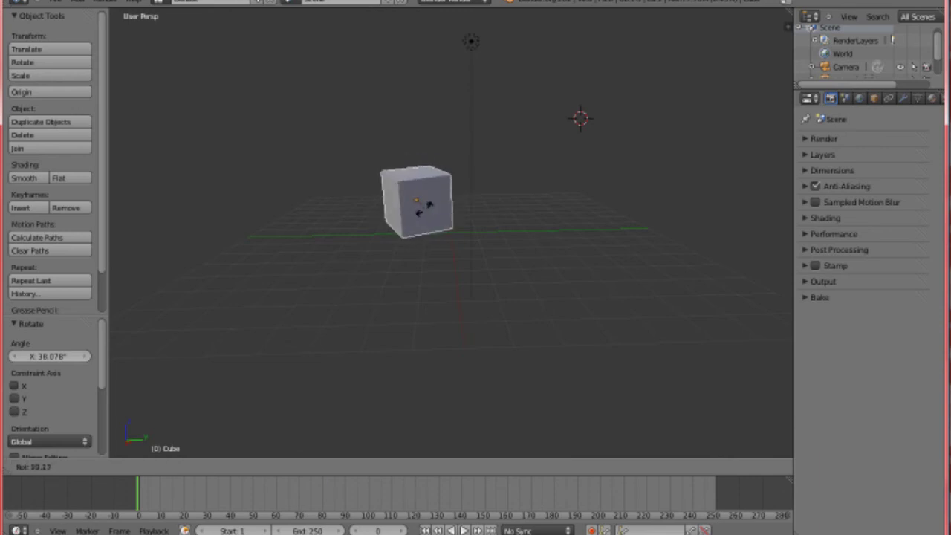
key("r")
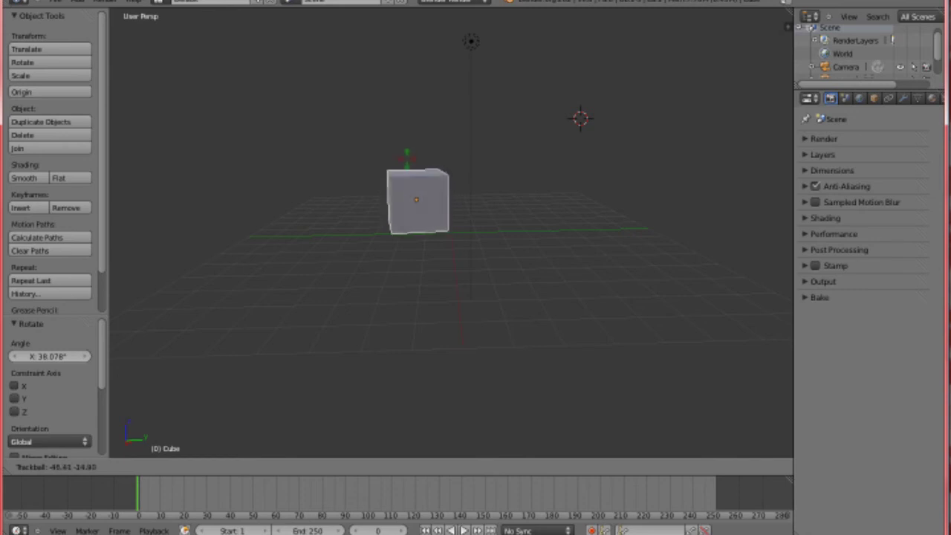
key("Return")
Step: Trackball-rotate the cube by about -1.72° from a closer viewpoint so it stands nearly upright
scroll(450, 231, "up", 4)
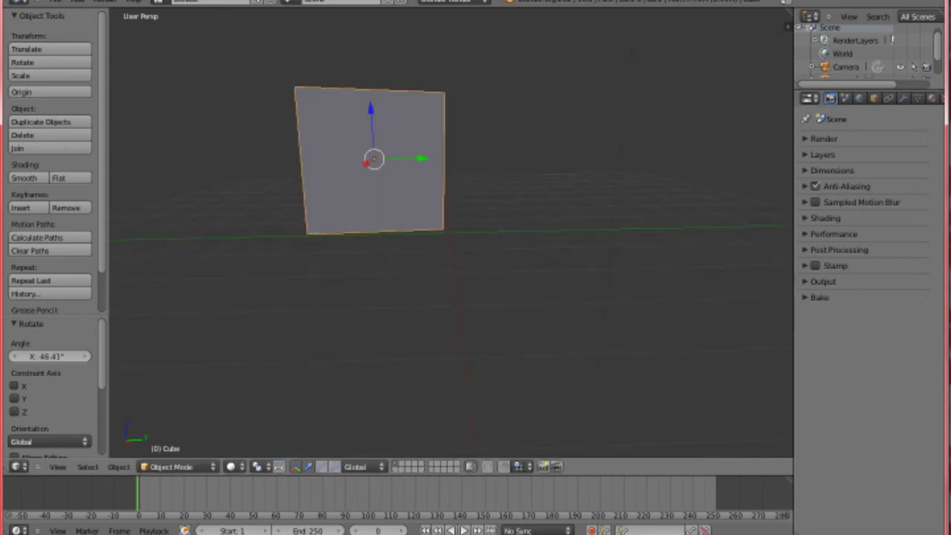
middle_click_drag(450, 245, 526, 236)
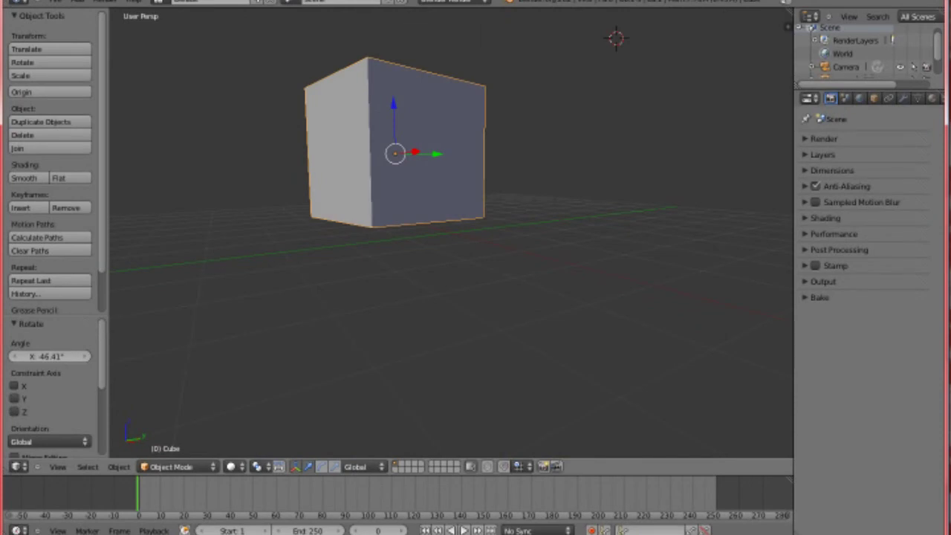
middle_click_drag(445, 216, 564, 221)
key("r")
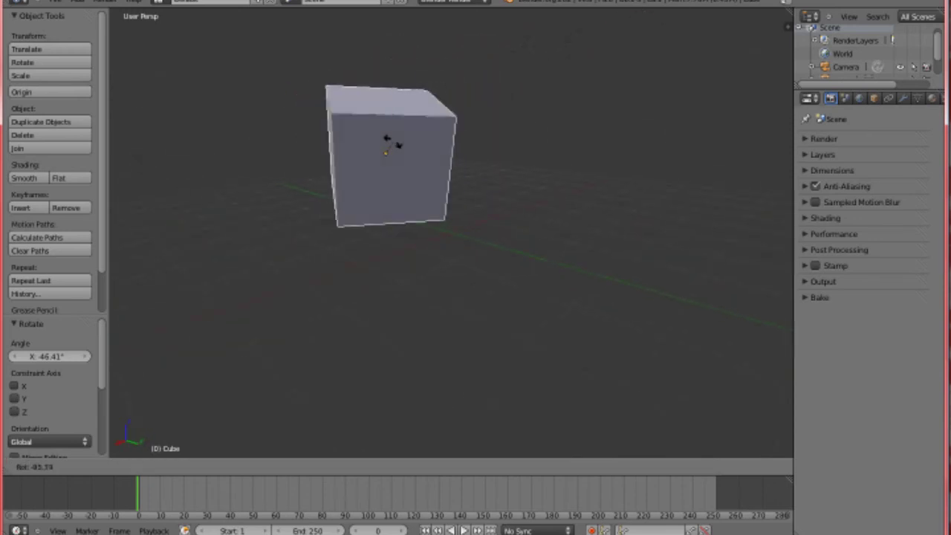
key("r")
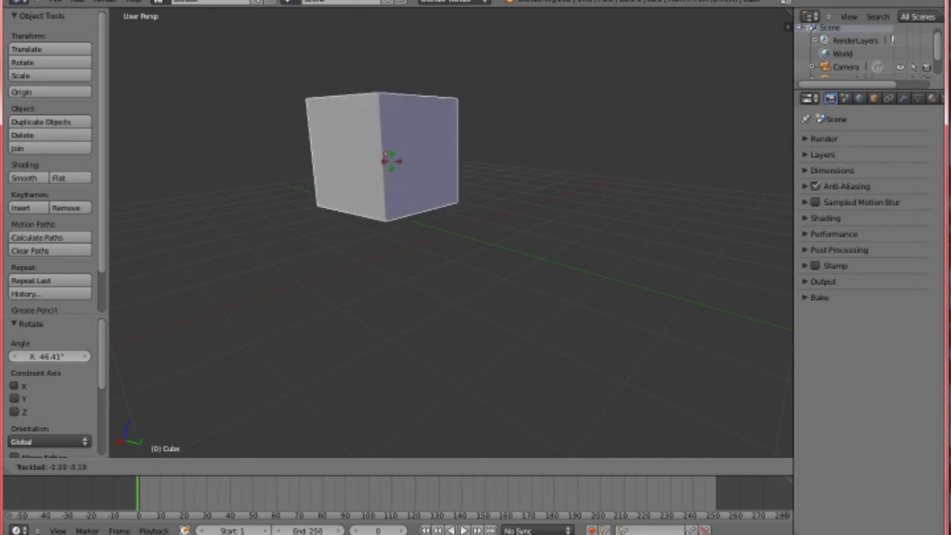
left_click(394, 159)
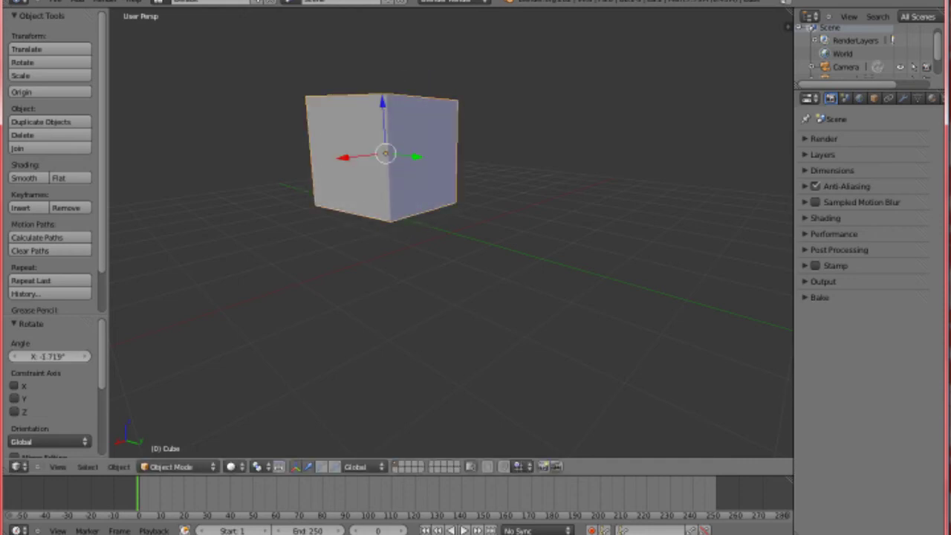
Step: Increase the angle of the last rotation in single steps to 8.281°
middle_click_drag(394, 159, 292, 131)
middle_click_drag(494, 222, 410, 211)
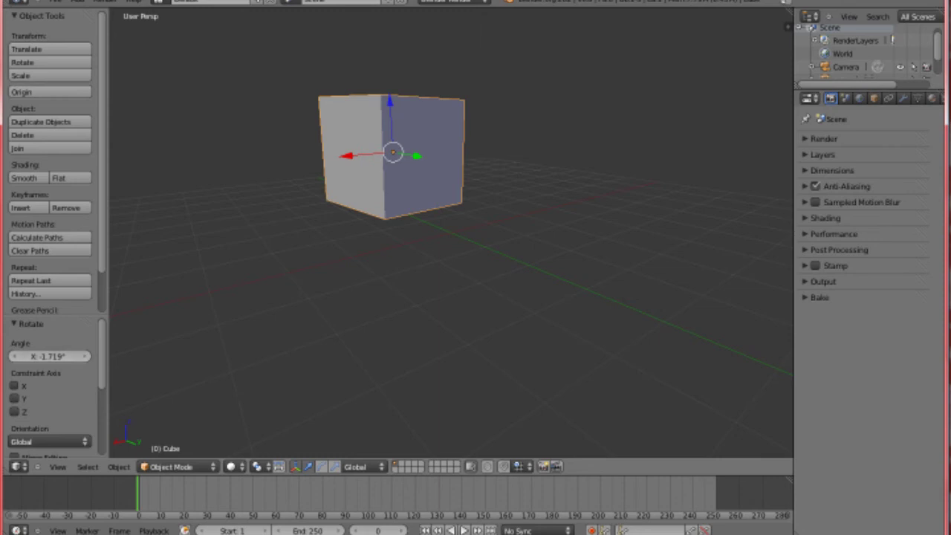
left_click(84, 357)
left_click(84, 357)
left_click(85, 357)
left_click(85, 356)
left_click(85, 357)
left_click(84, 357)
left_click(85, 356)
left_click(85, 356)
left_click(84, 356)
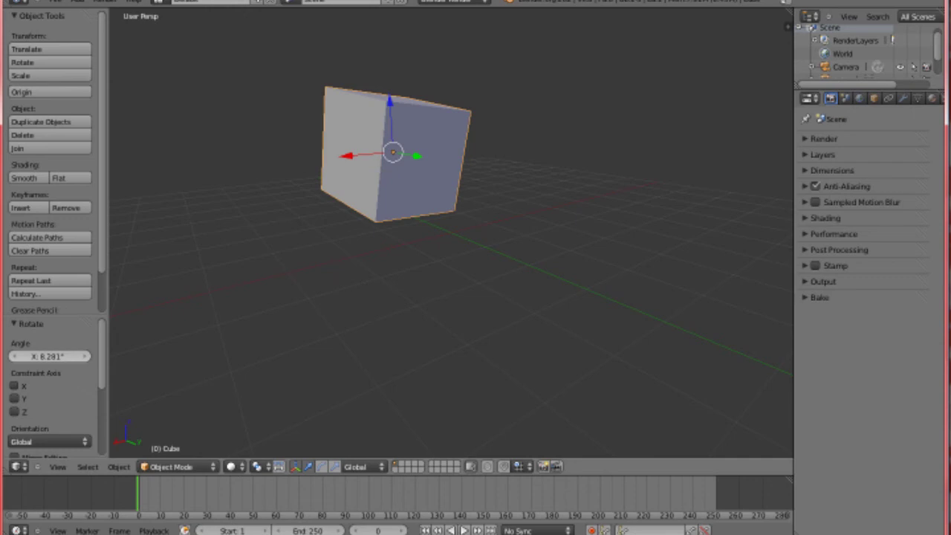
Step: Step the angle of the last rotation down and up repeatedly, ending at 1.281°
left_click(15, 357)
left_click(15, 357)
left_click(15, 356)
left_click(14, 357)
left_click(15, 356)
left_click(15, 356)
left_click(15, 356)
left_click(15, 357)
left_click(84, 356)
left_click(84, 356)
left_click(85, 356)
left_click(84, 356)
left_click(85, 356)
left_click(84, 356)
left_click(85, 356)
left_click(85, 357)
left_click(12, 356)
left_click(12, 357)
left_click(12, 357)
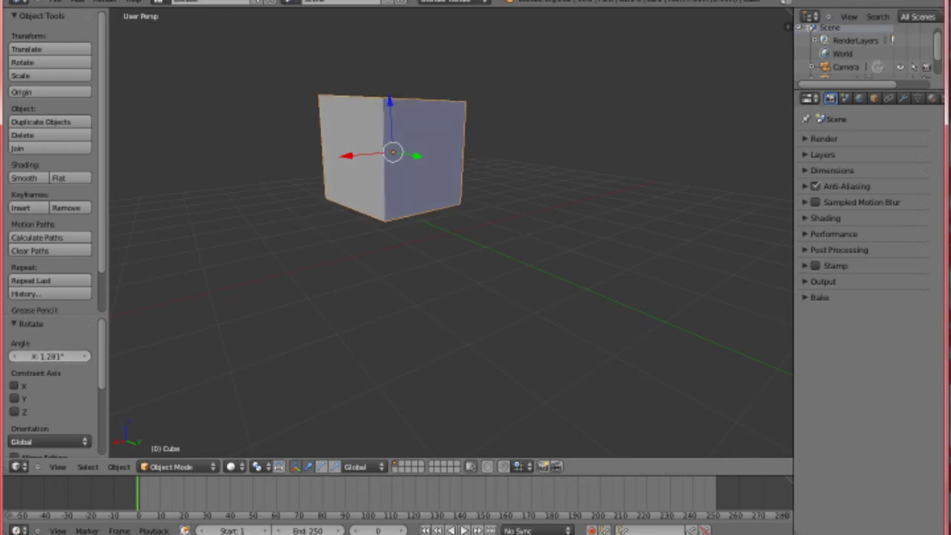
Step: Set the proportional size of the last rotation to 2.000, and return it to 1.000
scroll(50, 387, "down", 4)
scroll(50, 387, "down", 3)
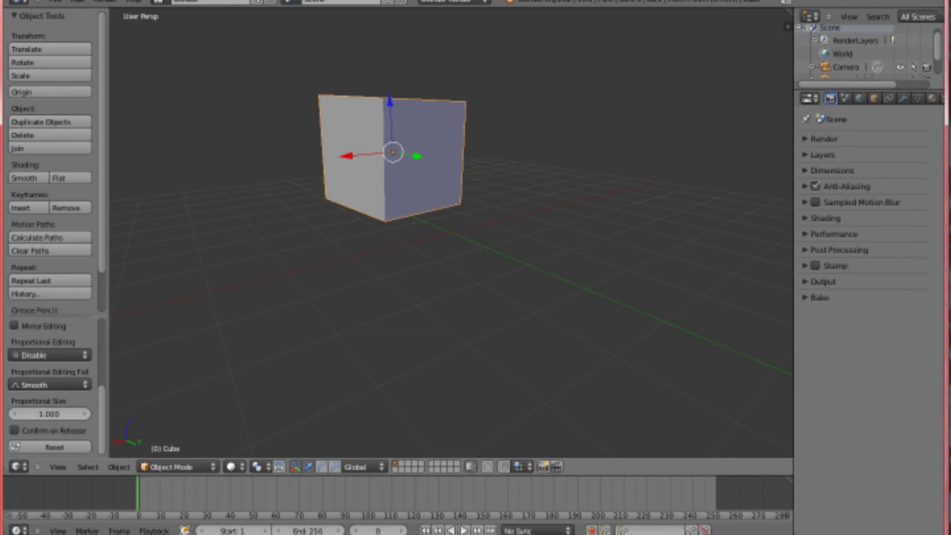
scroll(50, 416, "up", 1)
left_click_drag(50, 422, 26, 421)
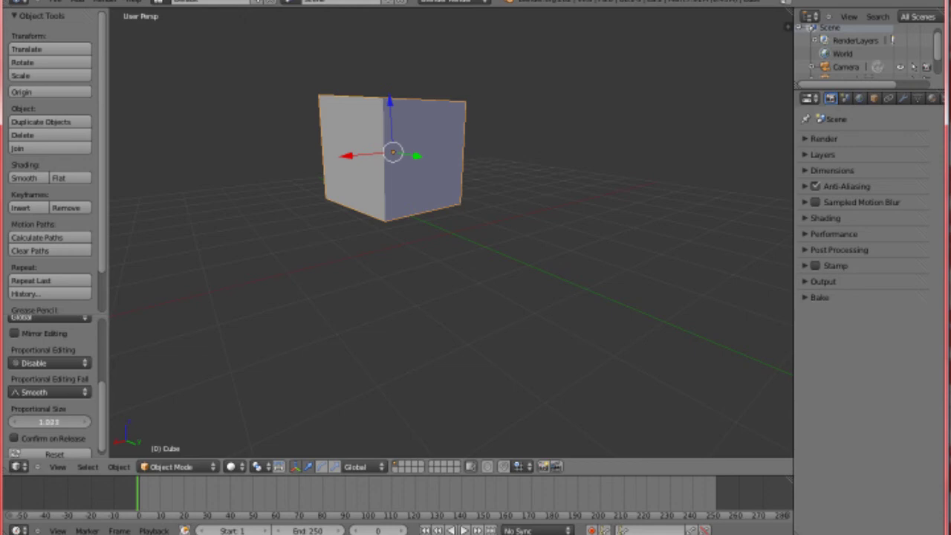
left_click(47, 421)
type("2")
key("Return")
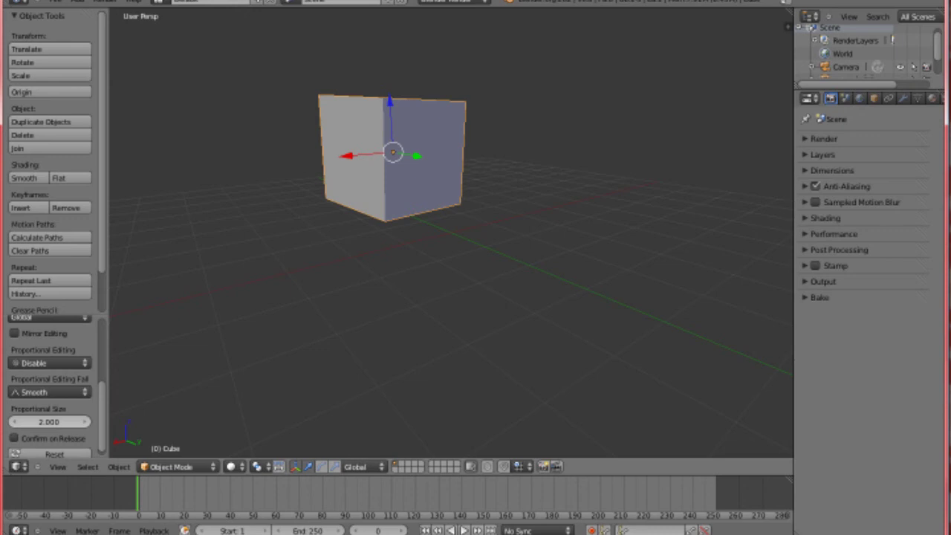
left_click(52, 421)
type("1")
key("Return")
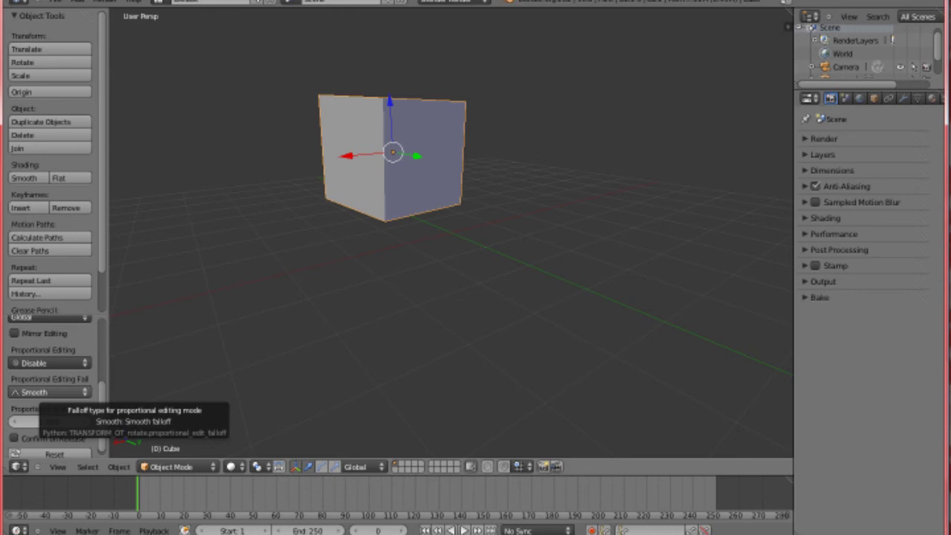
Step: Switch the orientation of the last rotation to Normal, and return it to Global
scroll(49, 386, "up", 3)
scroll(49, 386, "up", 2)
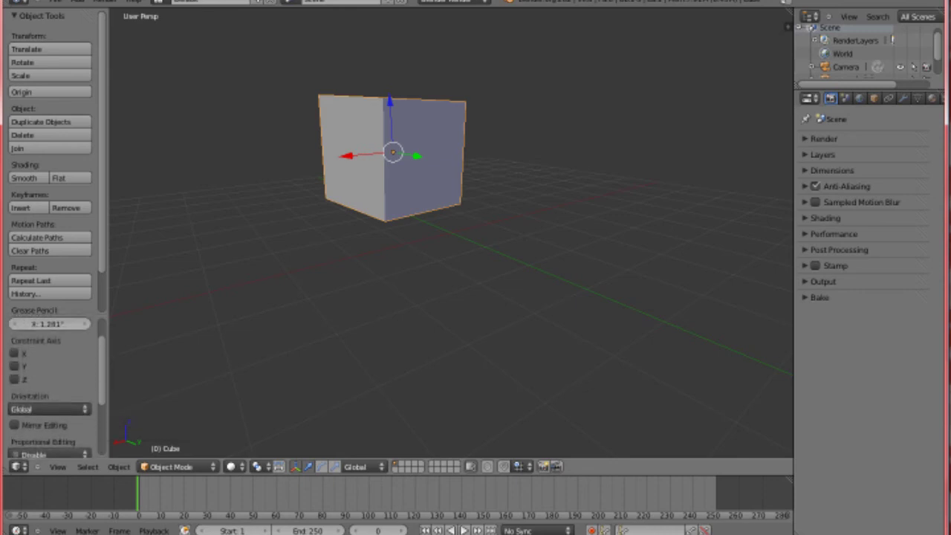
left_click(49, 410)
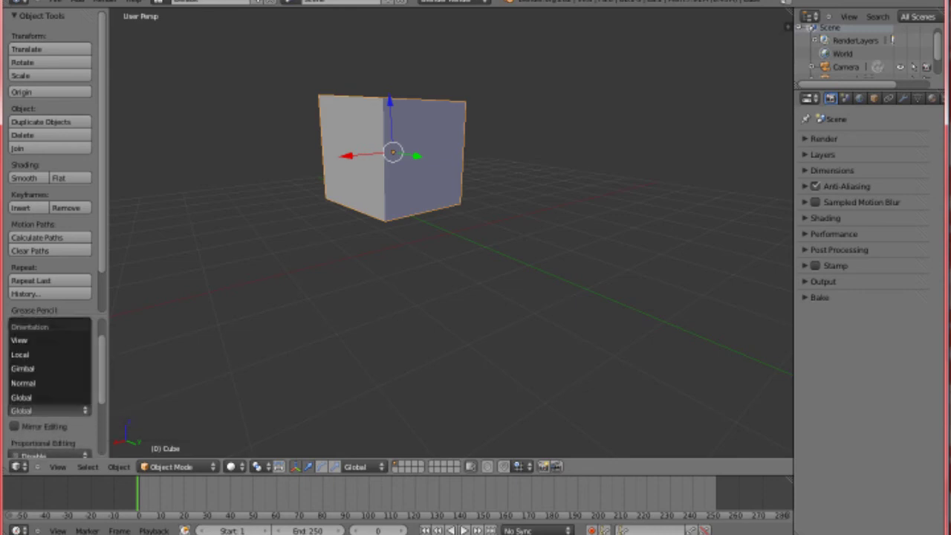
left_click(49, 383)
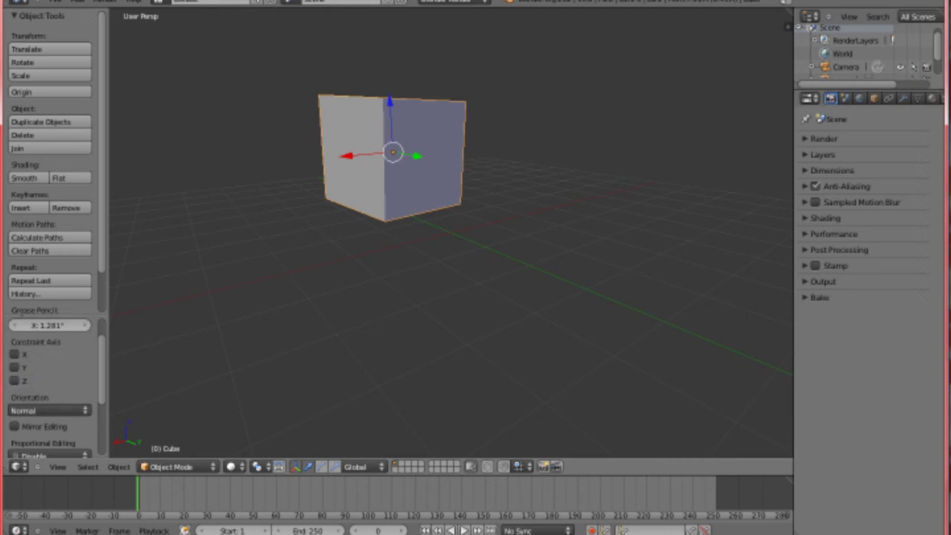
left_click(49, 410)
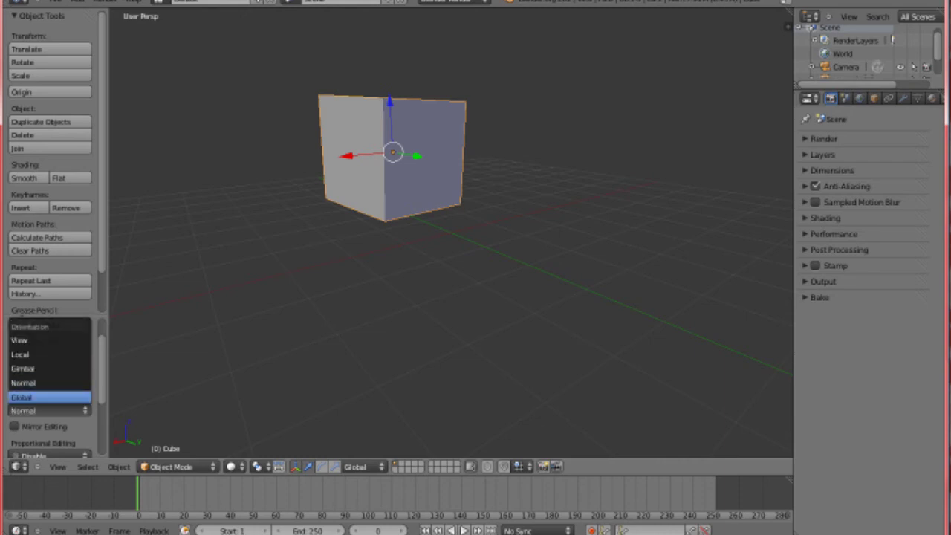
left_click(49, 397)
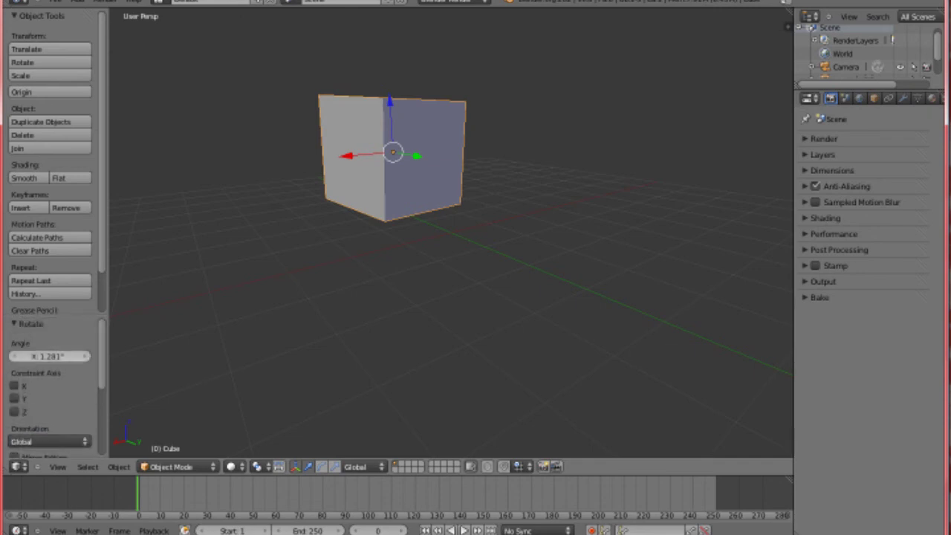
Step: Set the angle of the last rotation to 0°
mouse_move(49, 356)
left_mouse_down()
mouse_move(72, 356)
mouse_move(43, 356)
left_mouse_up()
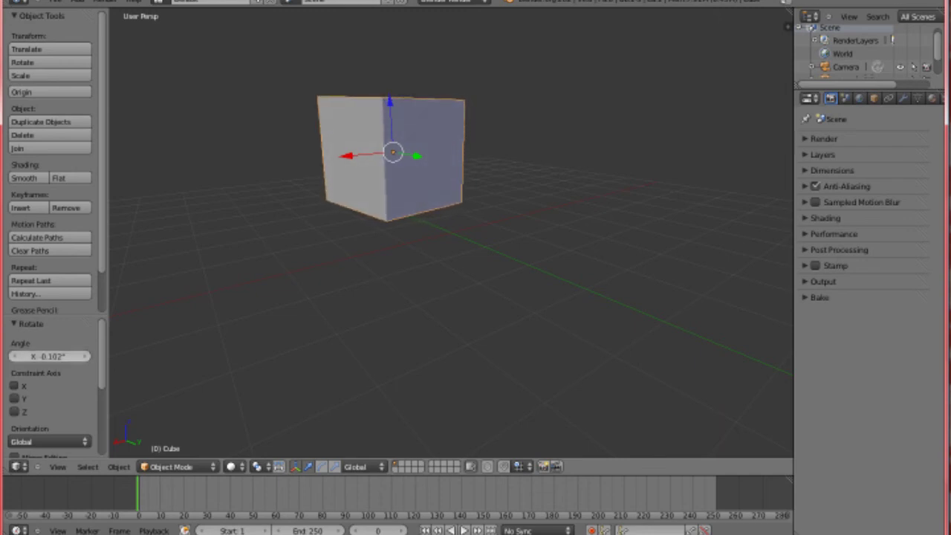
left_click(43, 356)
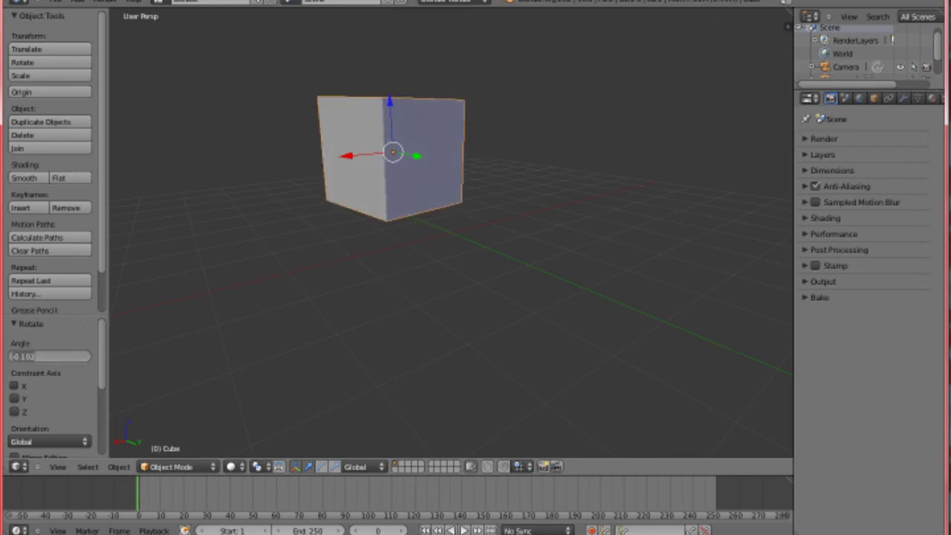
type("0")
key("Return")
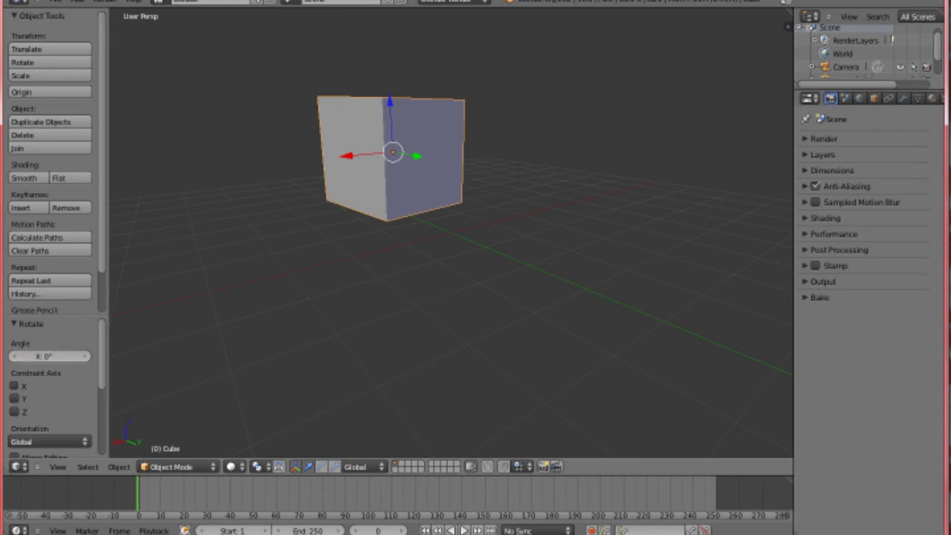
Step: Undo the last change to the cube, and set the X value of its last translation to 1.000
middle_click_drag(460, 260, 543, 252)
key("ctrl+z")
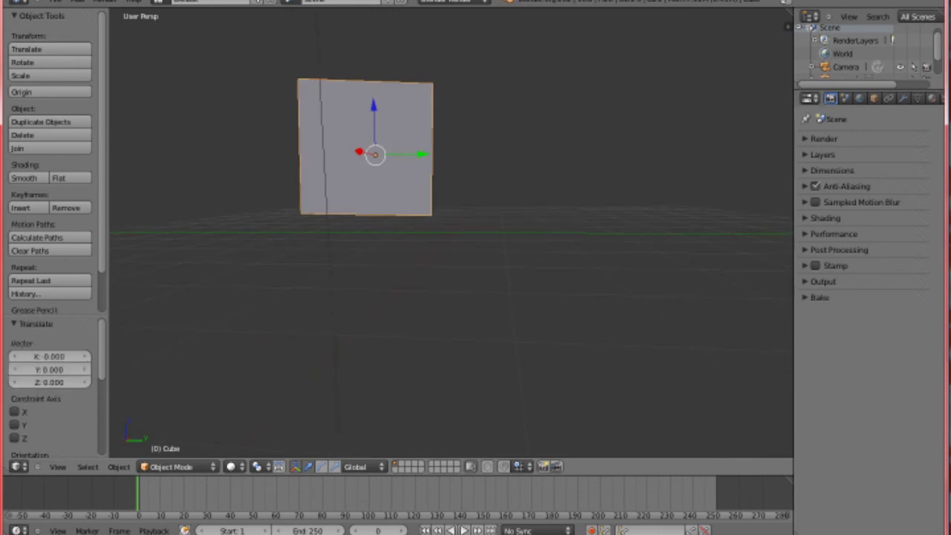
scroll(51, 347, "down", 3)
scroll(51, 347, "up", 3)
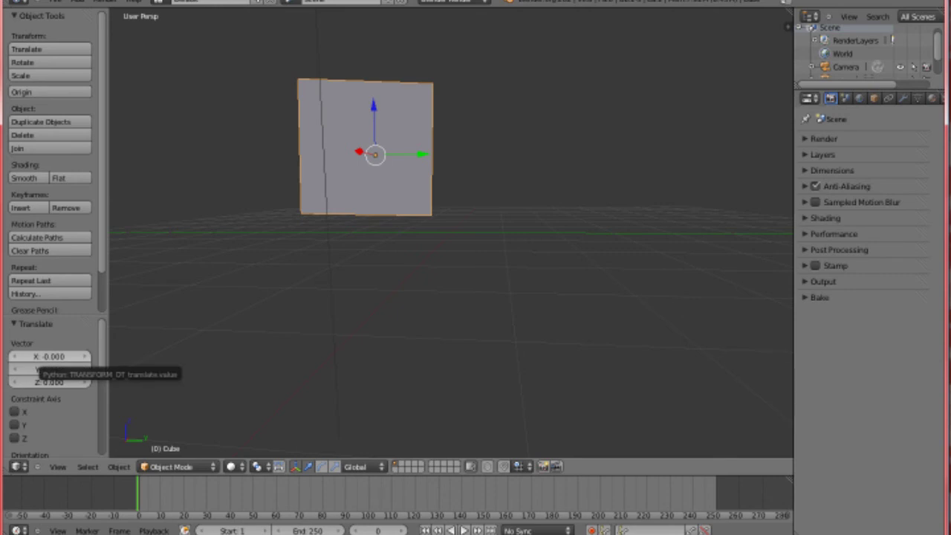
left_click(49, 356)
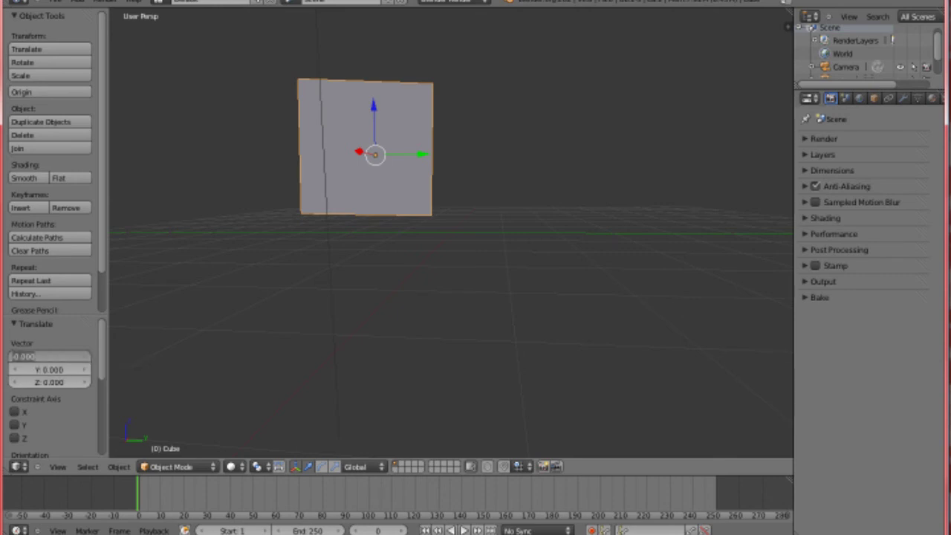
type("1")
key("Return")
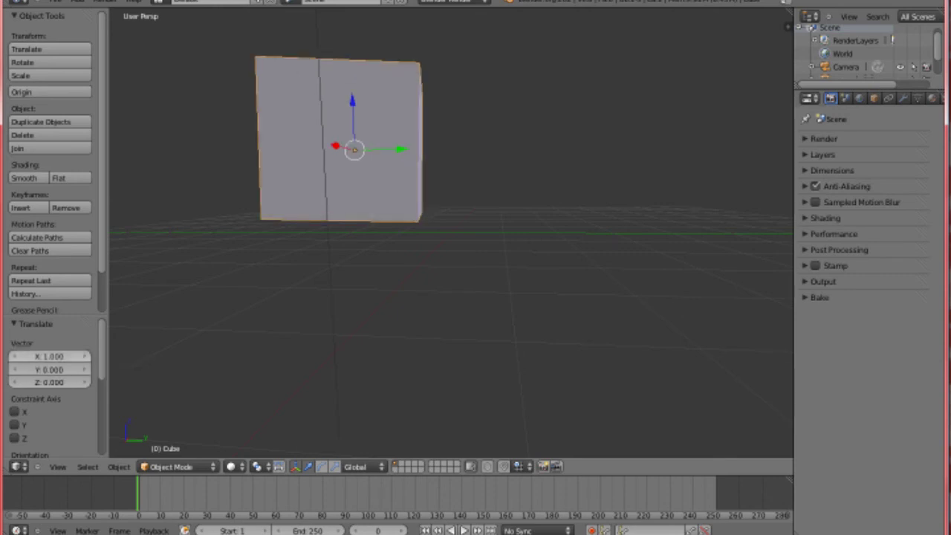
Step: Try different X values for the cube's last translation, and set X to 0
left_click(85, 357)
left_click_drag(47, 356, 23, 357)
left_click_drag(182, 356, 223, 356)
left_click_drag(49, 356, 119, 356)
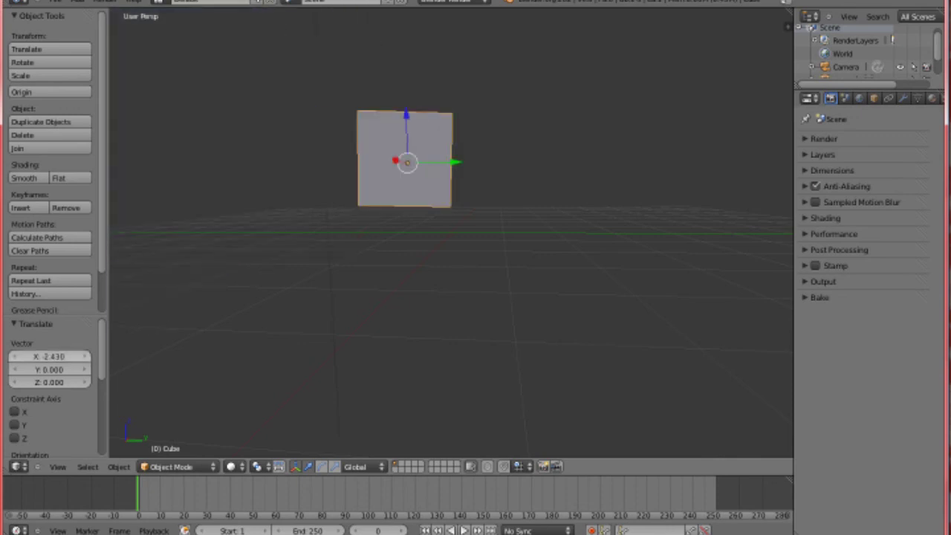
left_click(49, 356)
type("0")
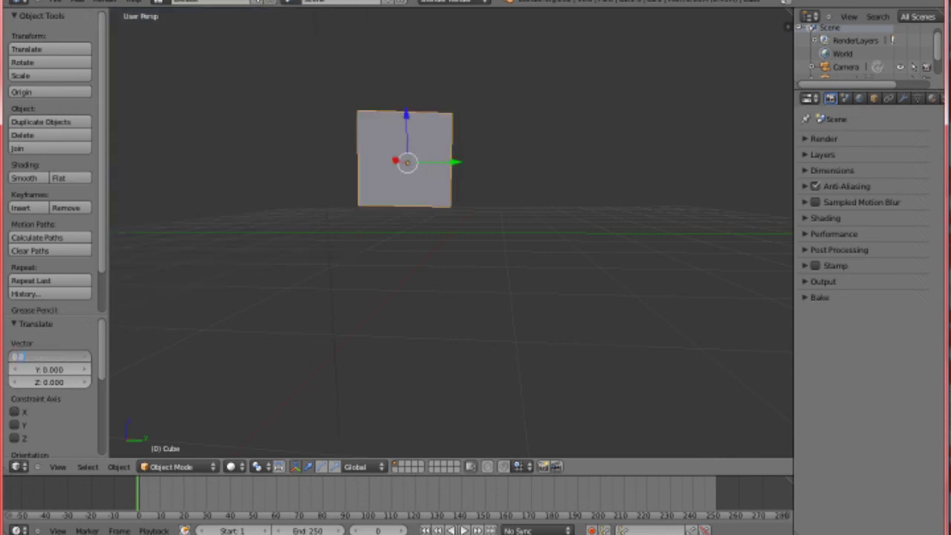
key("Return")
Step: Open the Y value of the cube's last translation for editing, and accept it as it is
middle_click_drag(327, 282, 491, 284)
middle_click_drag(550, 297, 559, 298)
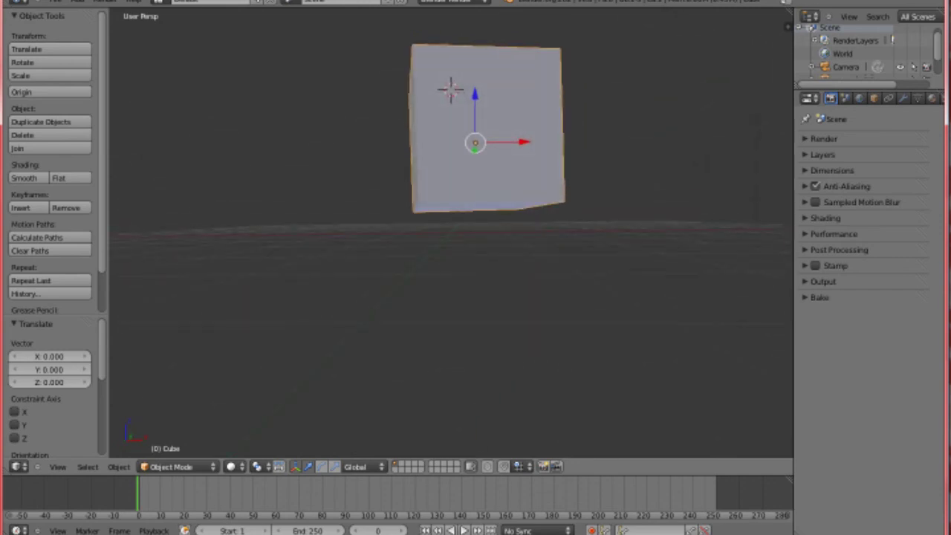
left_click(50, 369)
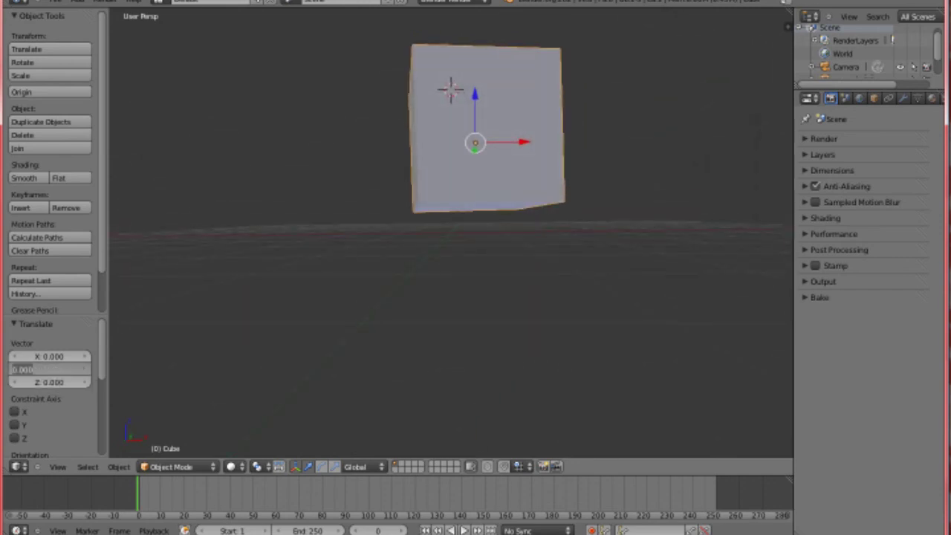
key("Return")
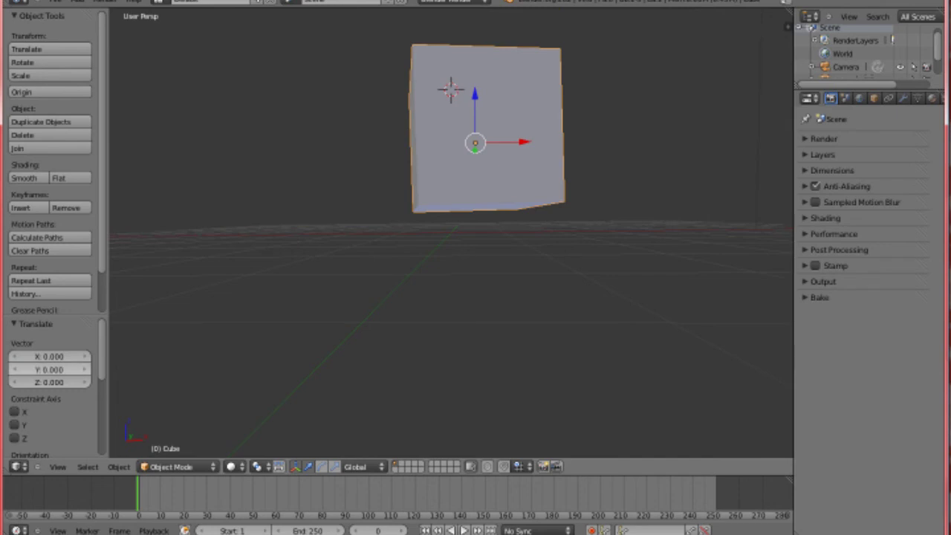
Step: Enable the X constraint axis for the cube's last translation
middle_click_drag(386, 282, 320, 345)
middle_click_drag(519, 375, 619, 35)
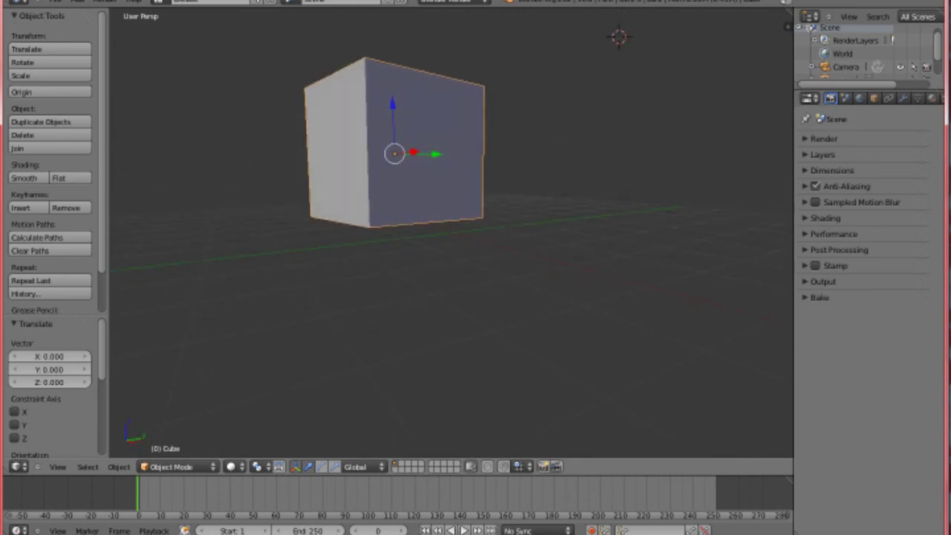
scroll(50, 372, "down", 1)
left_click(14, 396)
scroll(451, 232, "down", 4)
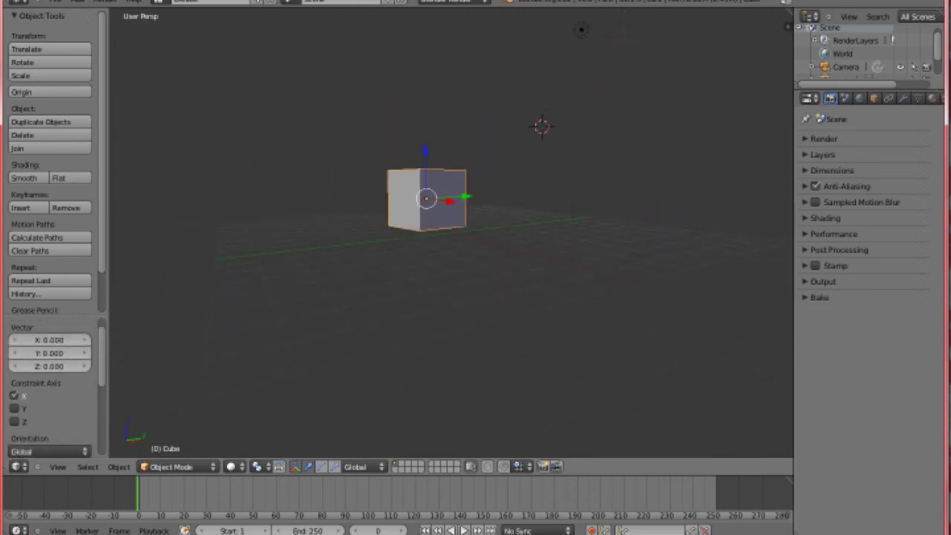
middle_click_drag(451, 232, 475, 375)
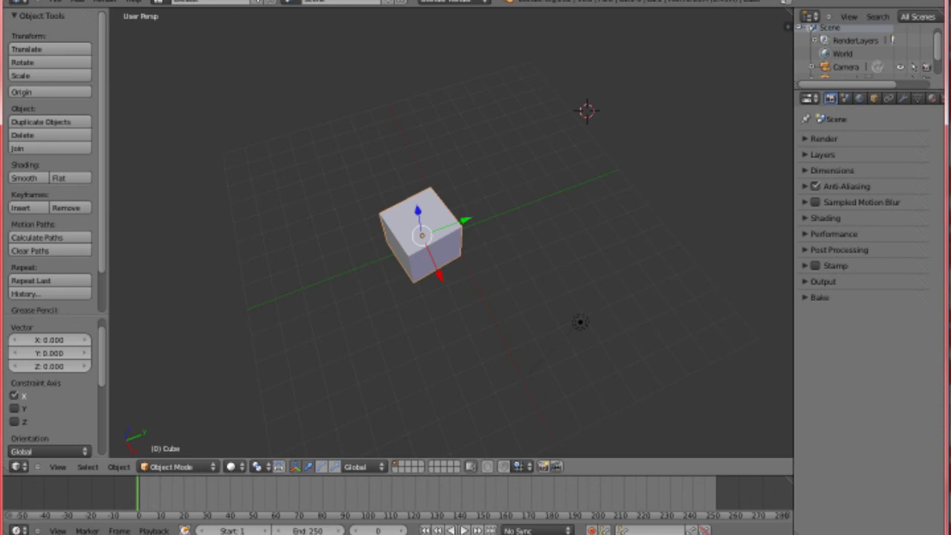
Step: Move the cube freely twice, the second time by about -0.10 in X, 0.30 in Y and 0.37 in Z
key("g")
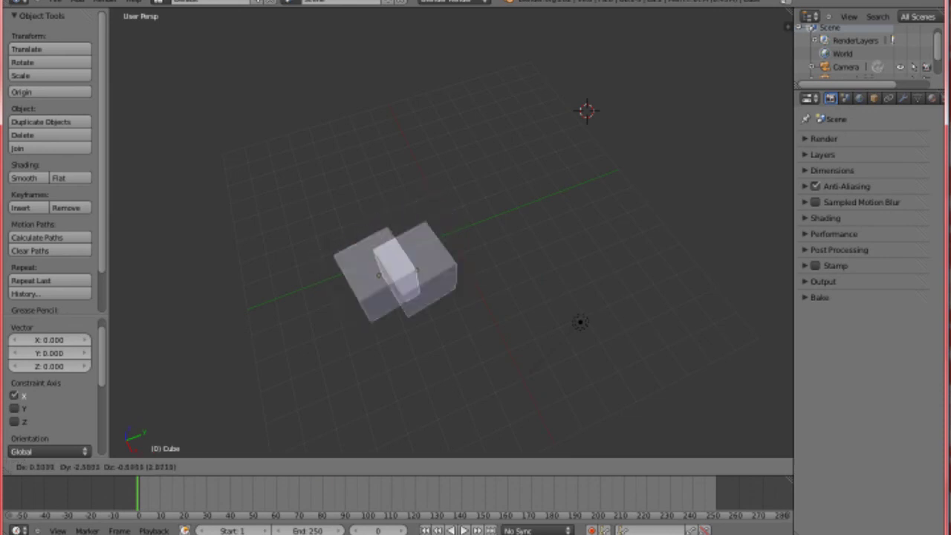
left_click(438, 236)
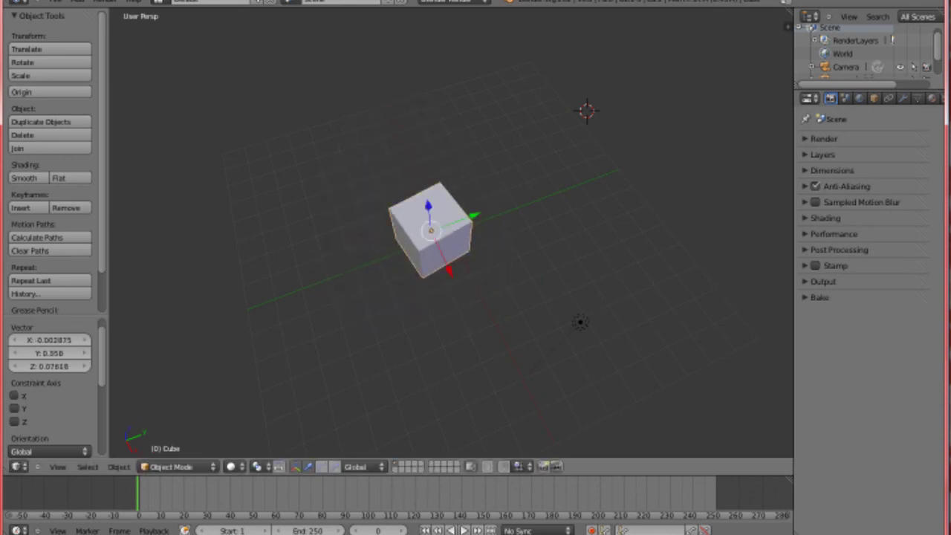
middle_click_drag(438, 236, 397, 127)
key("g")
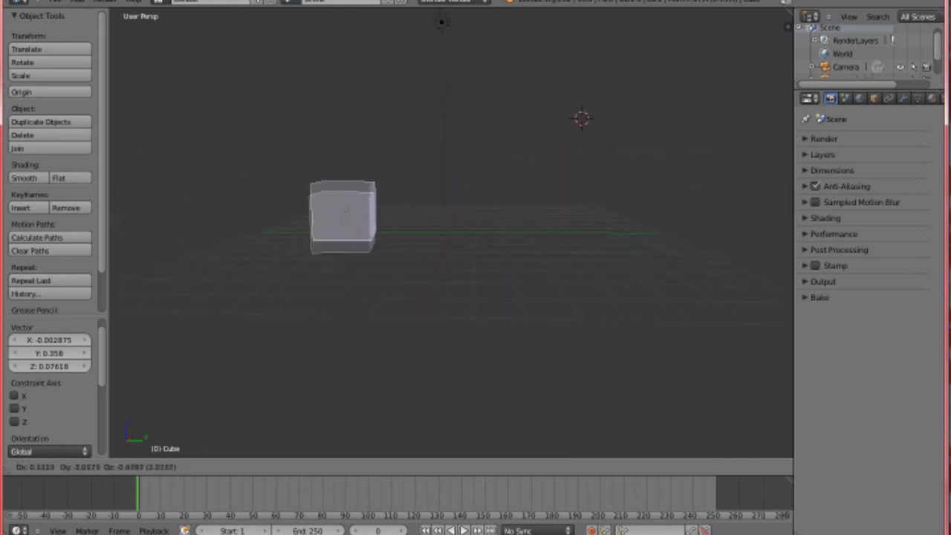
key("Return")
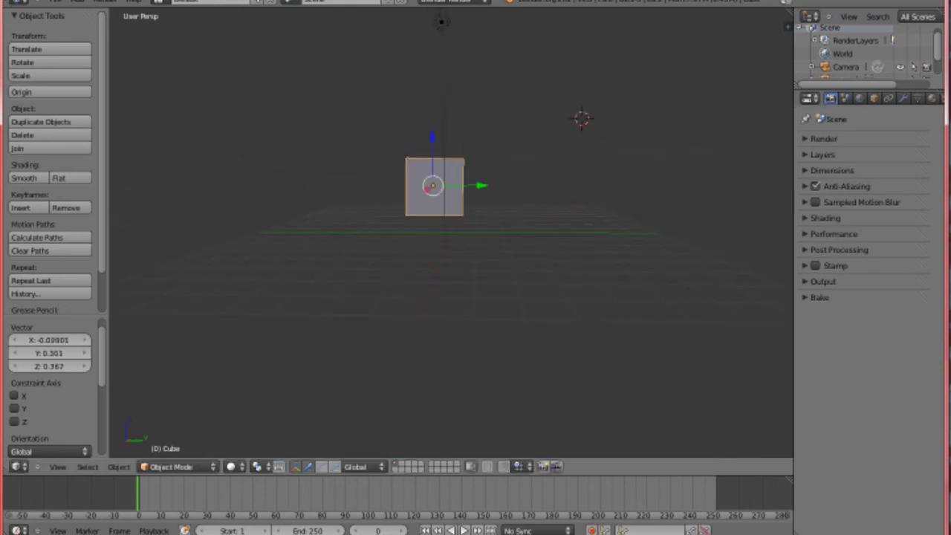
Step: Switch the X constraint axis of the last translation on and off several times
middle_click_drag(441, 22, 494, 390)
left_click(14, 396)
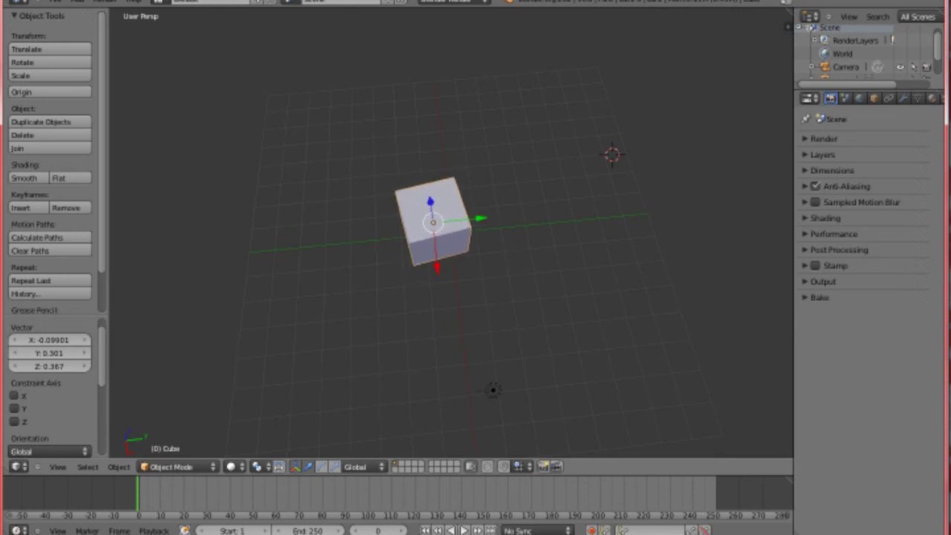
middle_click_drag(493, 390, 469, 14)
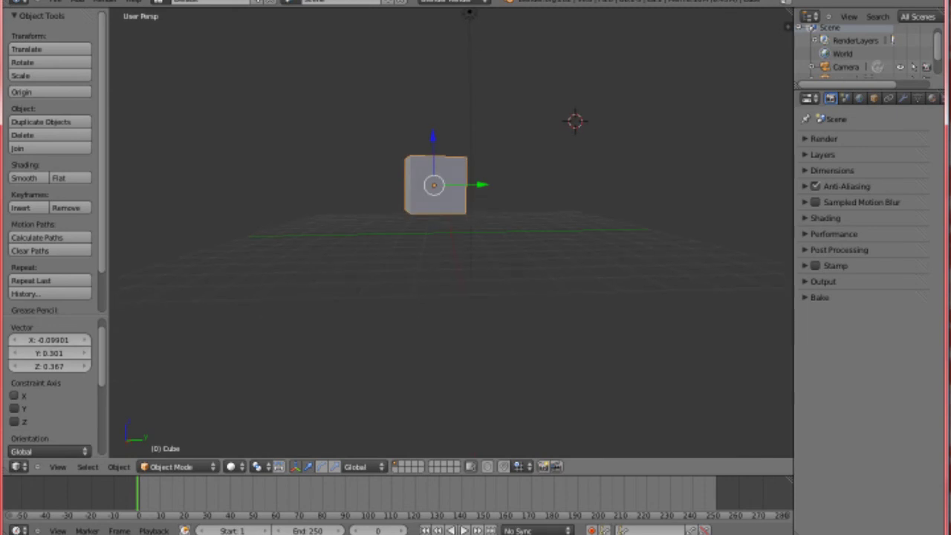
left_click(14, 396)
left_click(15, 396)
left_click(14, 396)
left_click(15, 396)
left_click(14, 396)
Step: Switch the Z constraint axis of the last translation on and off, leaving it disabled
left_click(14, 421)
left_click(14, 421)
left_click(14, 422)
left_click(14, 422)
Step: Examine the remaining settings of the last translation, and view the cube from different angles and distances
middle_click_drag(312, 230, 487, 279)
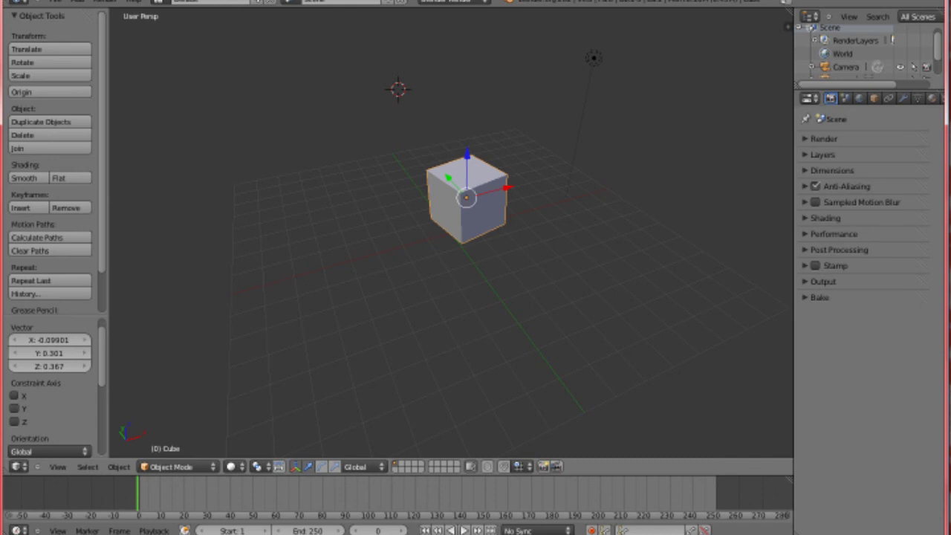
scroll(50, 386, "down", 5)
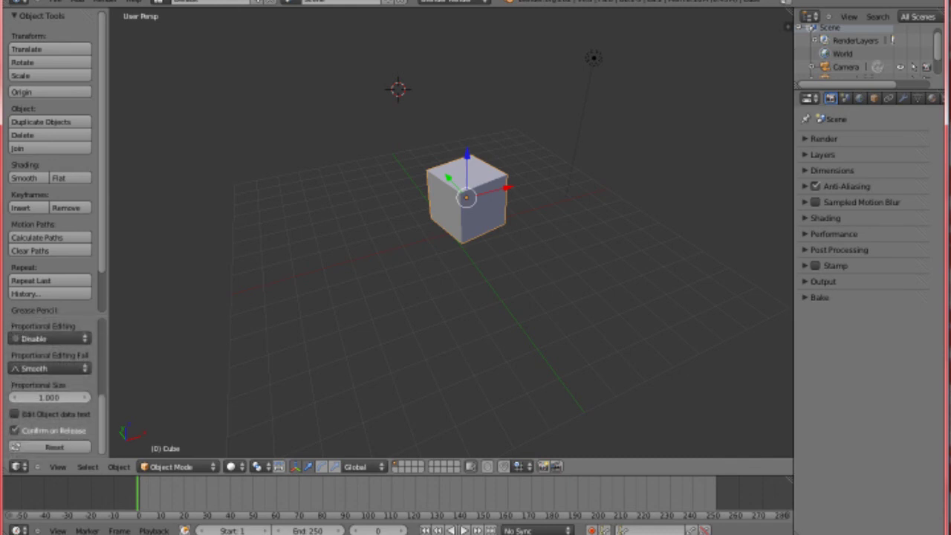
scroll(50, 386, "up", 4)
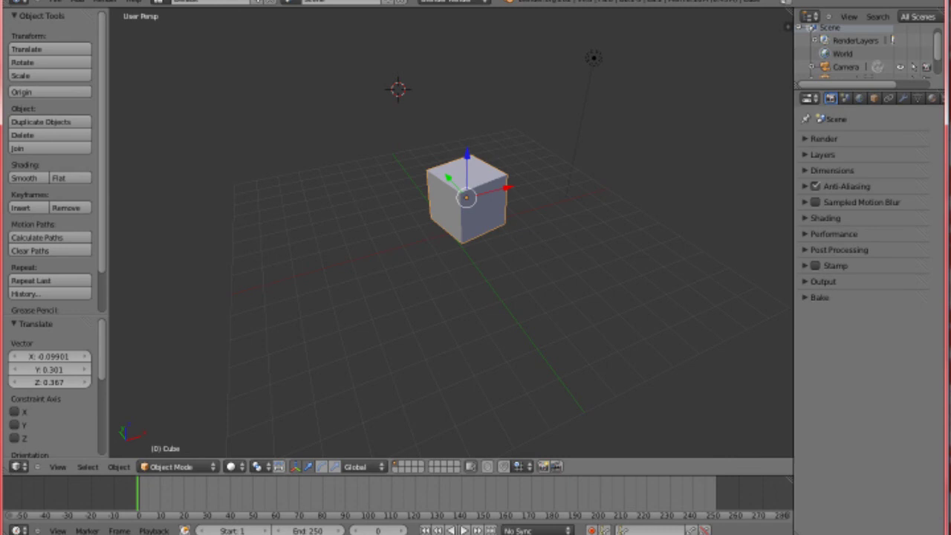
middle_click_drag(475, 268, 498, 216)
scroll(451, 231, "up", 4)
scroll(451, 232, "down", 4)
scroll(452, 232, "up", 3)
scroll(452, 232, "down", 4)
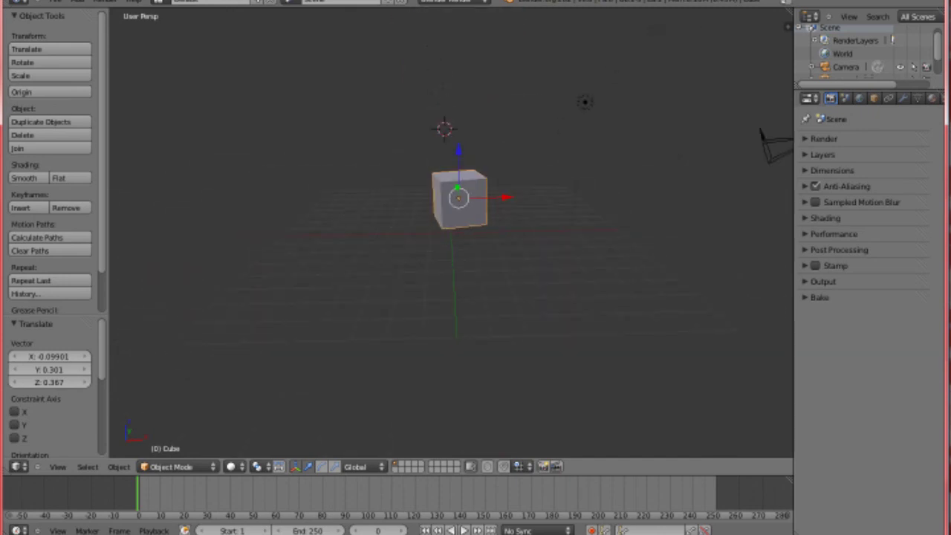
Step: Move the cube along the X axis
key("g")
key("x")
key("Return")
Step: Lower the cube about 1.06 along the Z axis, and translate it freely by about 0.35 in X, -0.22 in Y and -0.54 in Z
key("g")
key("z")
key("Return")
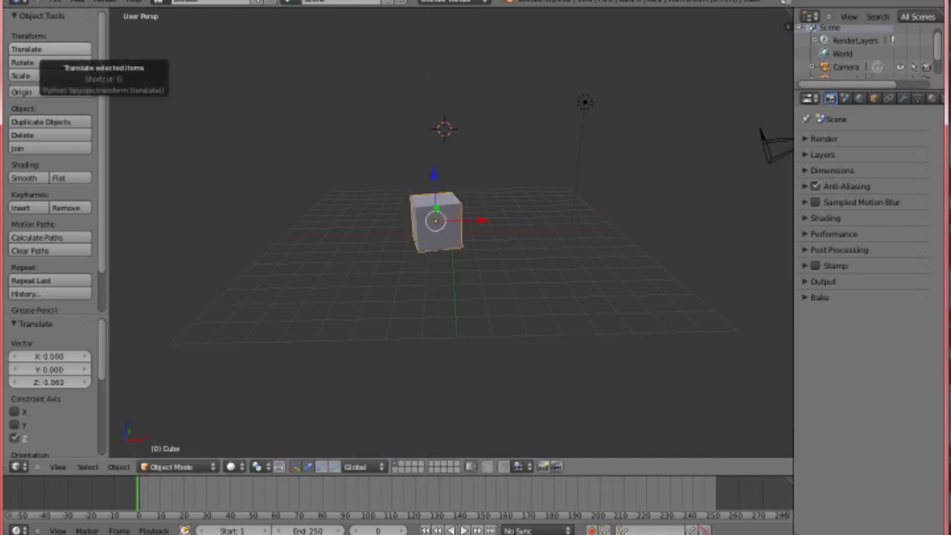
left_click(46, 49)
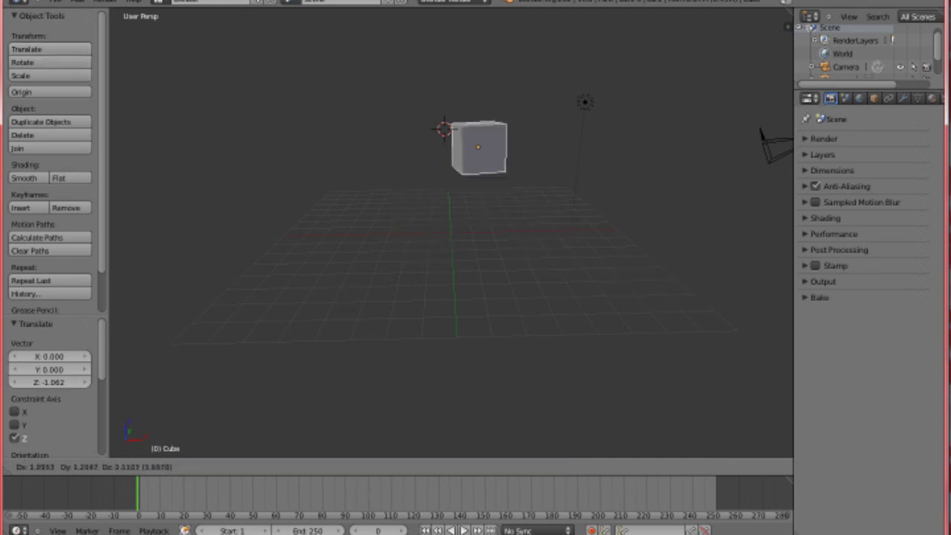
left_click(443, 233)
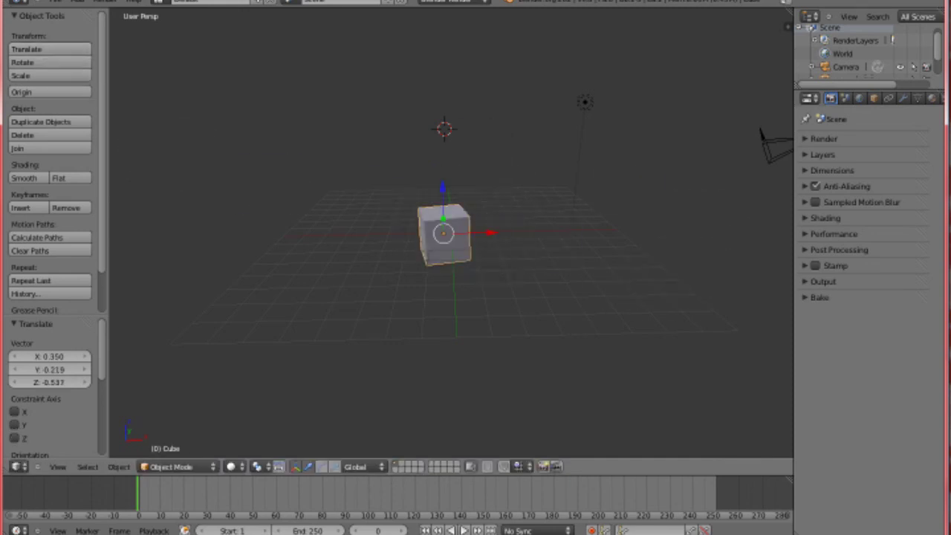
Step: Try trackball rotation on the cube, and rotate it about 35.9° in the view plane
key("r")
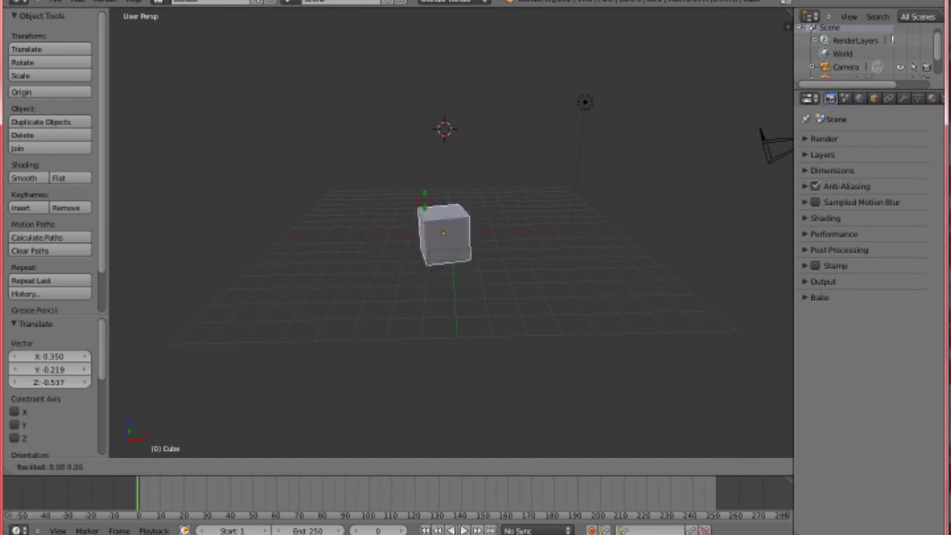
key("r")
key("r")
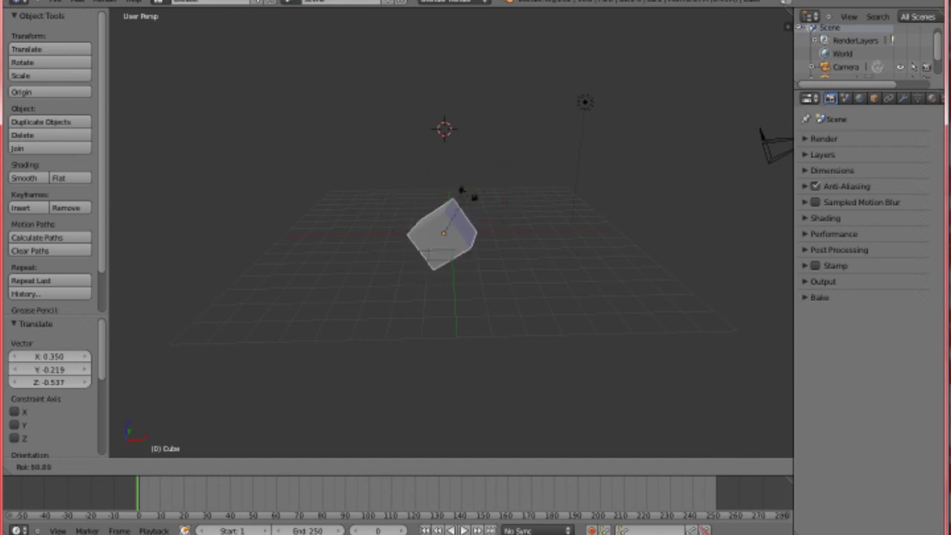
key("Return")
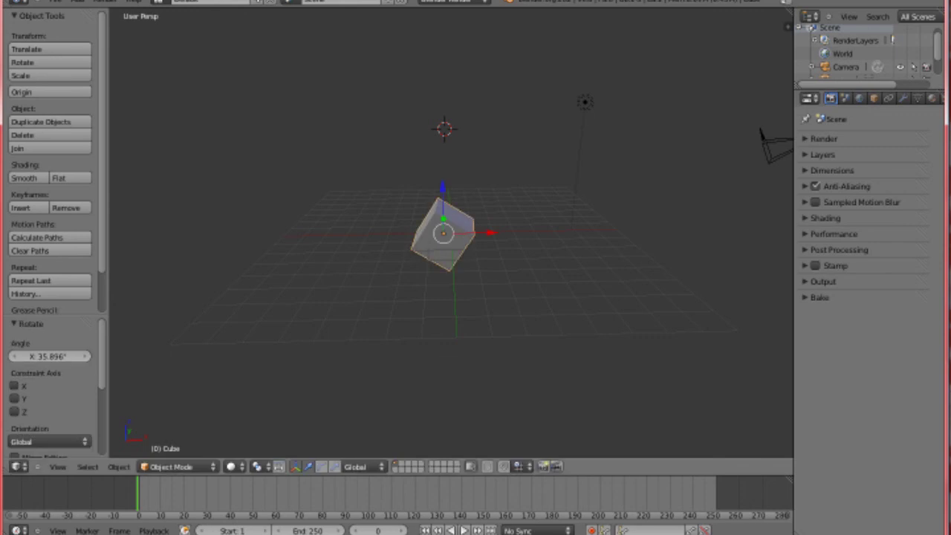
Step: Look through the settings of the last rotation, and reset them to their defaults
scroll(50, 439, "down", 4)
scroll(49, 440, "up", 4)
scroll(50, 186, "down", 3)
scroll(51, 386, "down", 5)
scroll(50, 386, "up", 5)
scroll(50, 386, "down", 5)
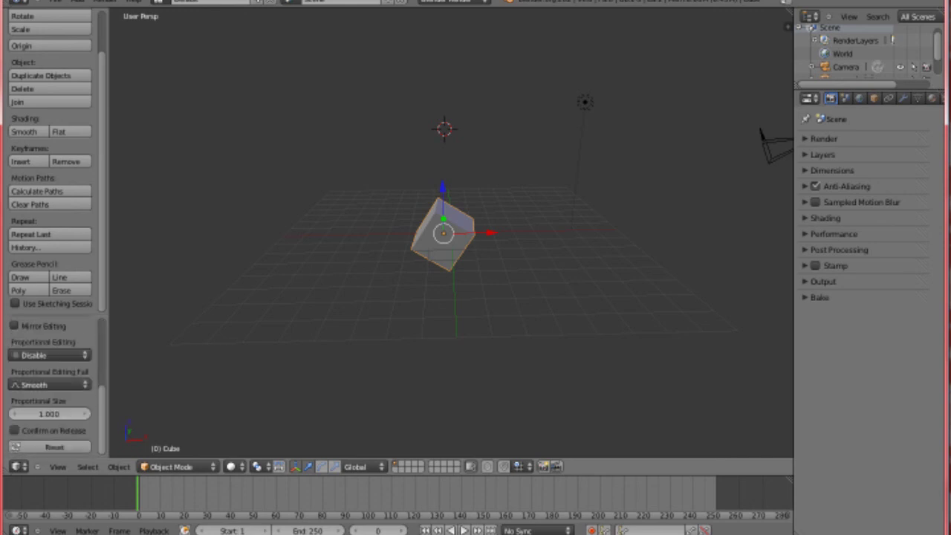
left_click(52, 446)
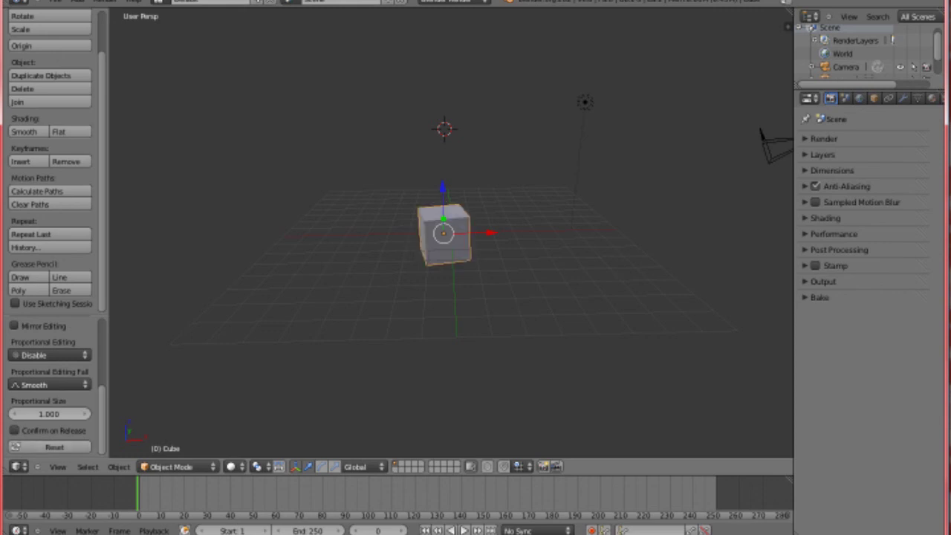
Step: Raise the cube along the Z axis with the transform manipulator
scroll(446, 238, "up", 4)
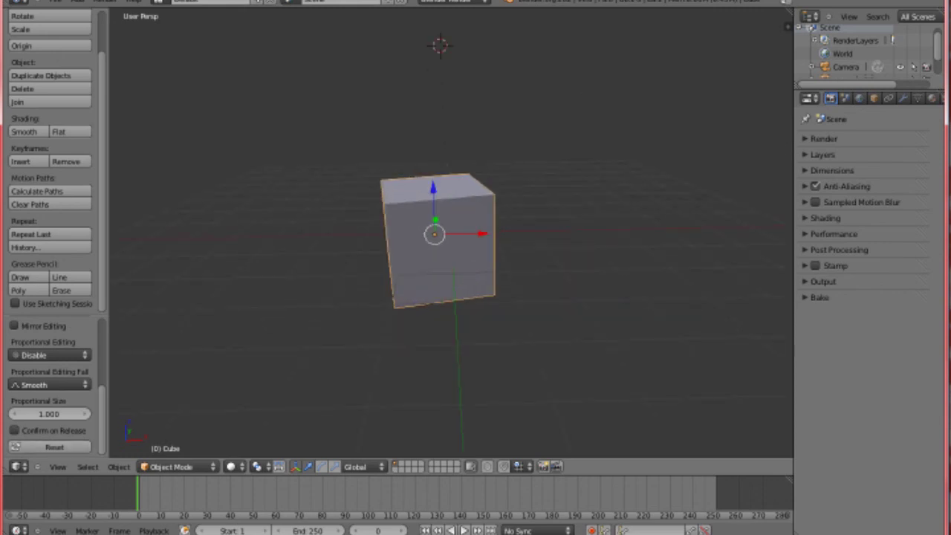
left_click_drag(433, 188, 432, 127)
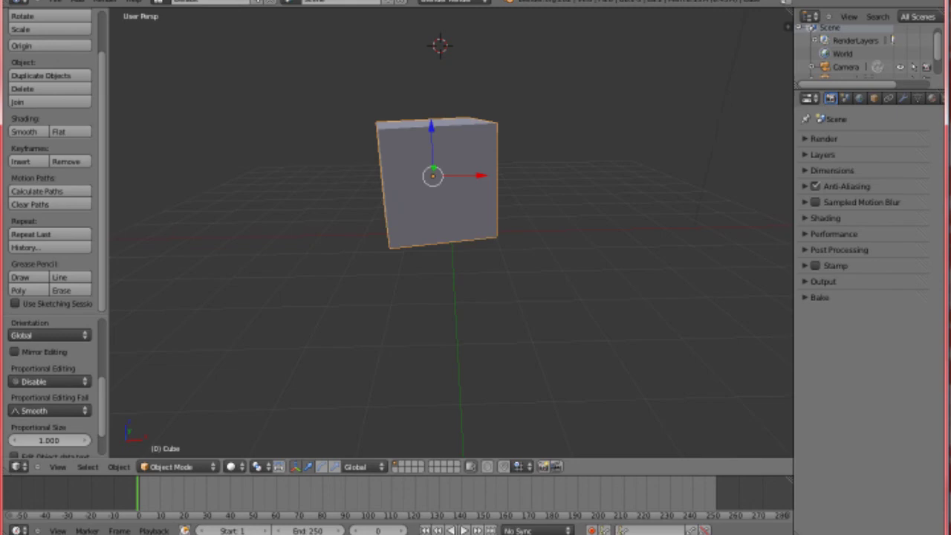